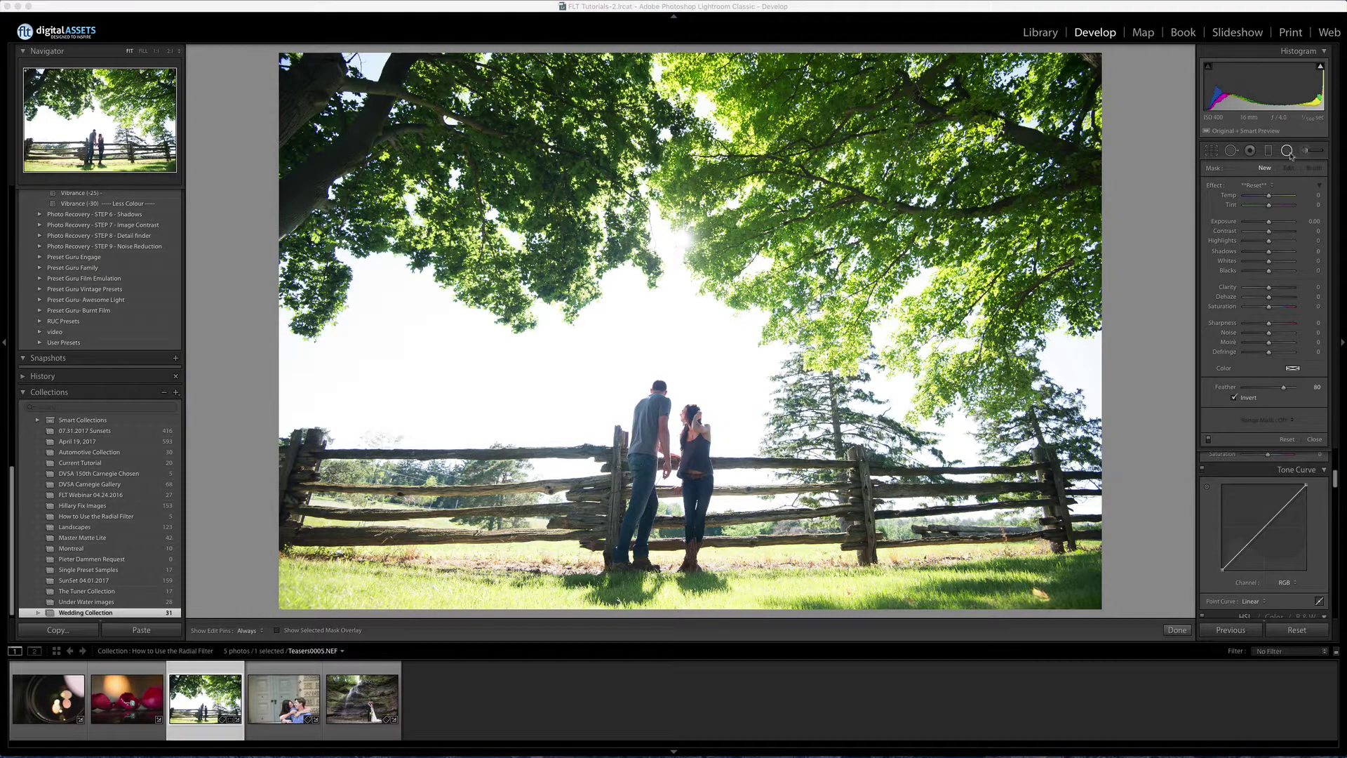
# In the Radial Filter settings, try Contrast 50, Highlights -79, Shadows 100, Dehaze 46 and Noise -37, with Clarity returned to 0.
pyautogui.click(1288, 151)
pyautogui.click(1286, 150)
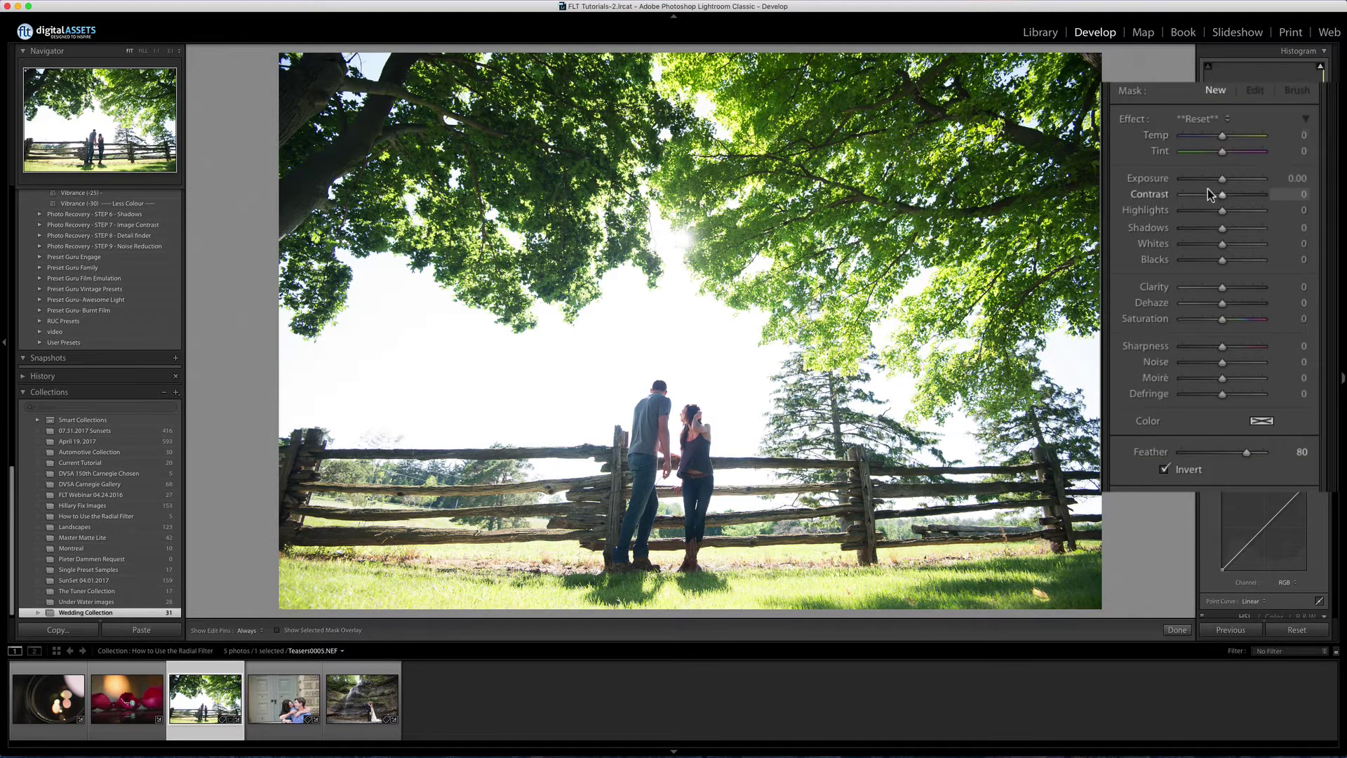
pyautogui.moveTo(1222, 194); pyautogui.dragTo(1270, 242)
pyautogui.click(1208, 289)
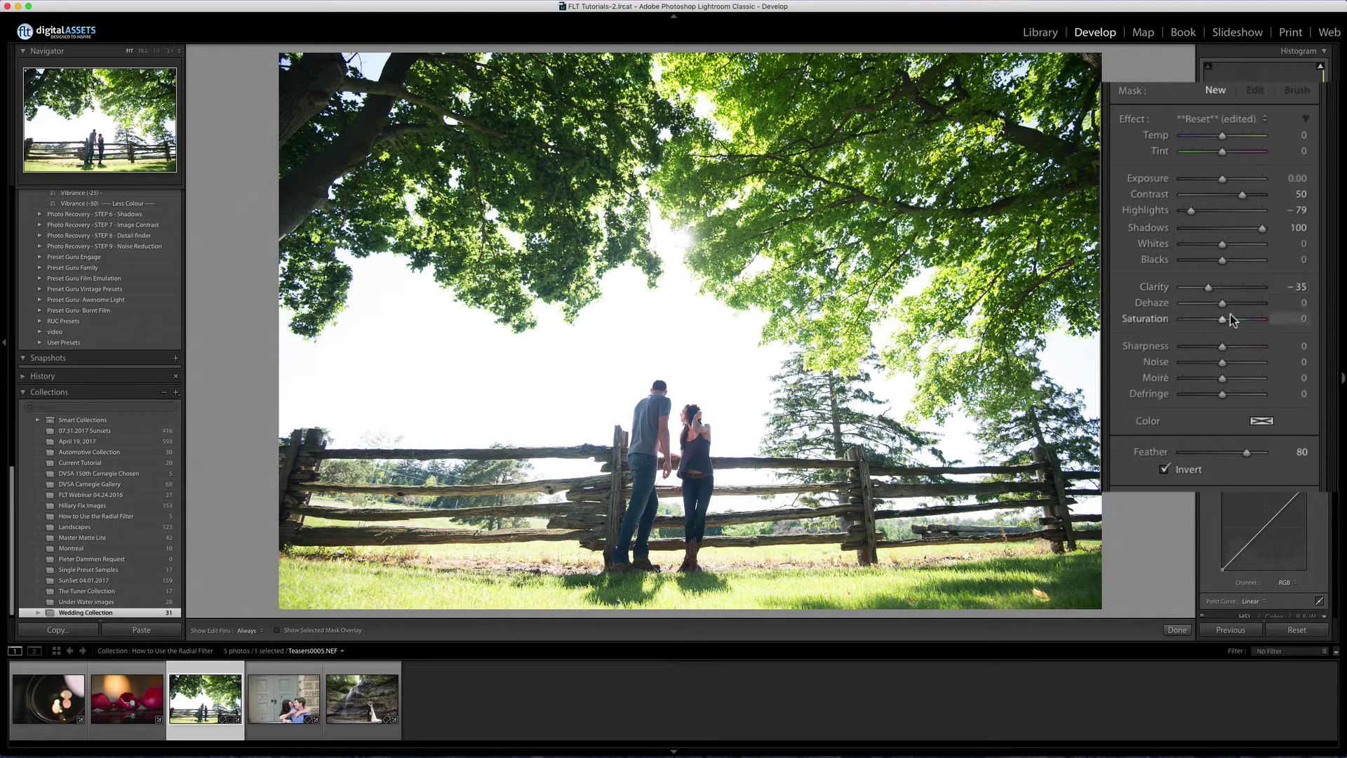
pyautogui.click(1240, 303)
pyautogui.moveTo(1222, 364); pyautogui.dragTo(1207, 366)
pyautogui.doubleClick(1150, 287)
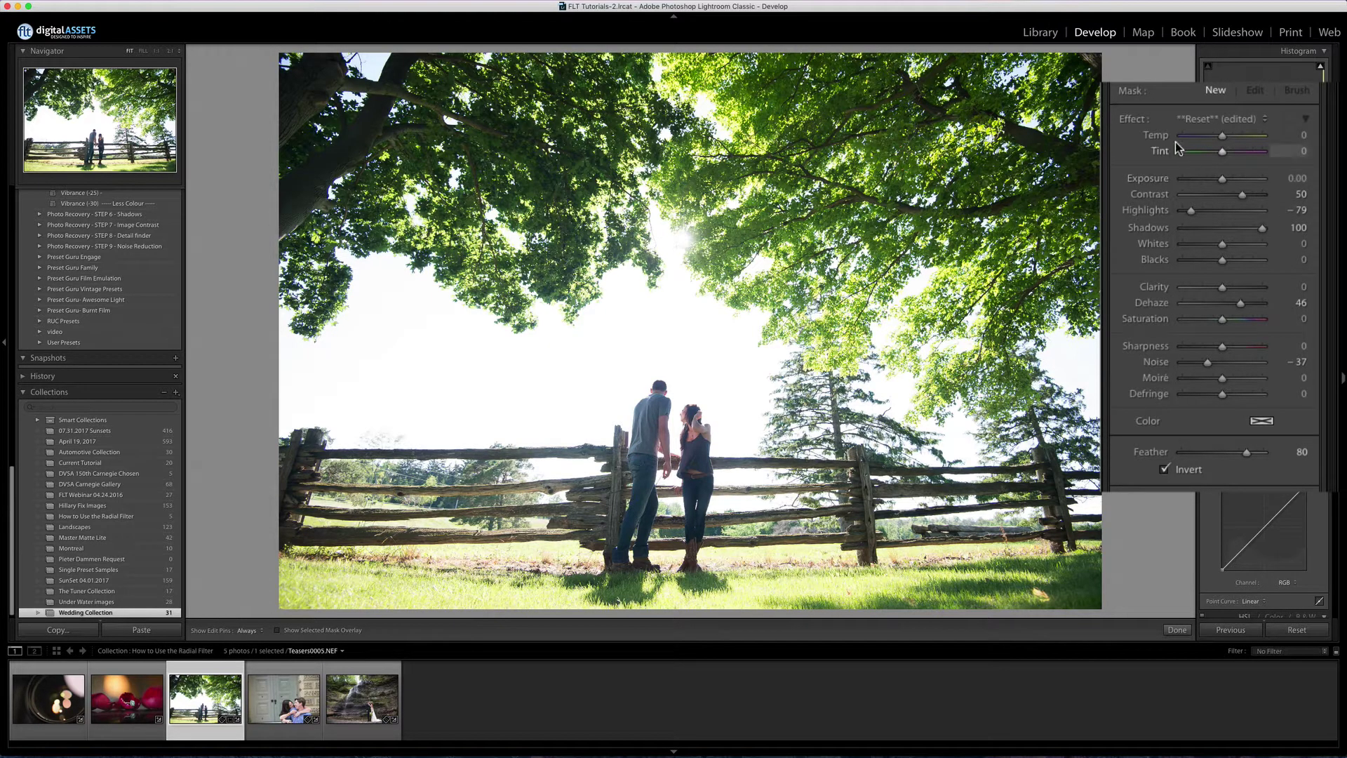
# Reset all the Radial Filter effect values and close the tool.
pyautogui.doubleClick(1138, 121)
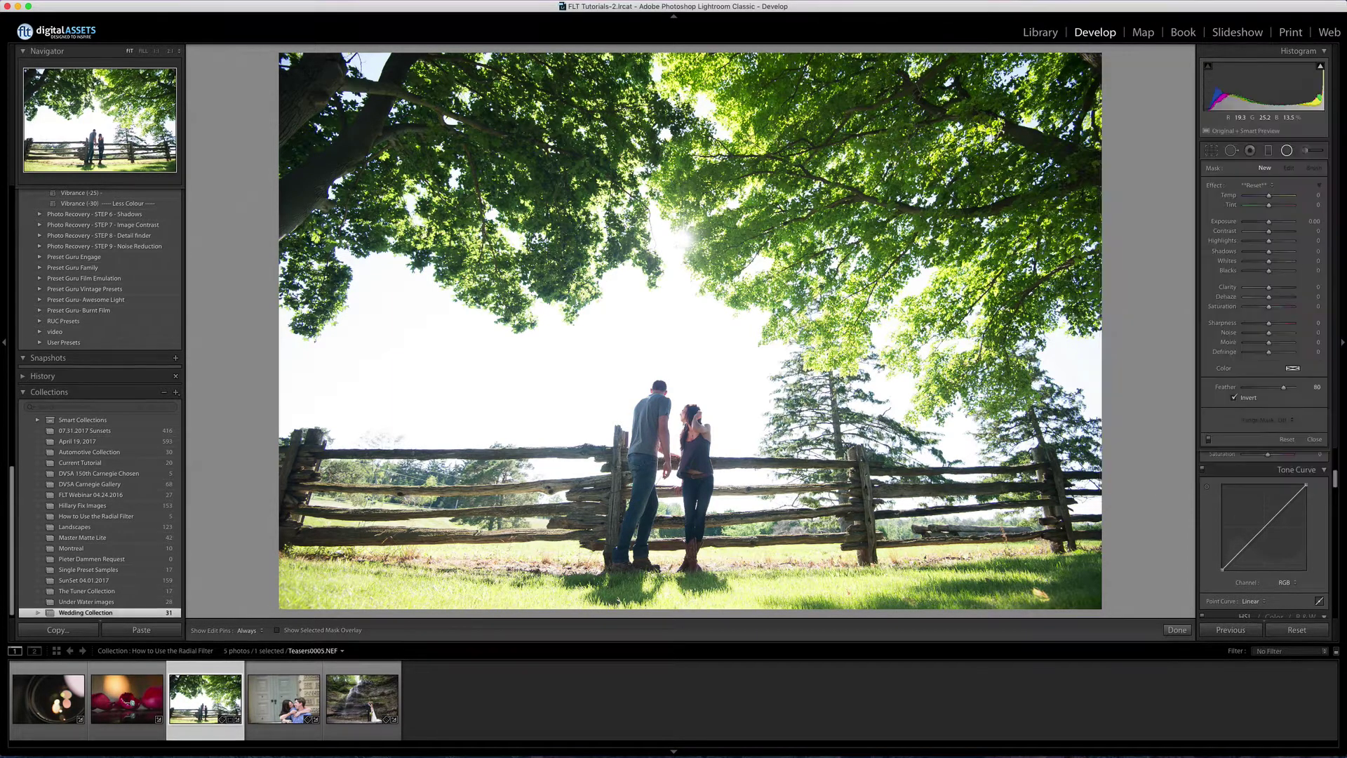
pyautogui.click(1314, 439)
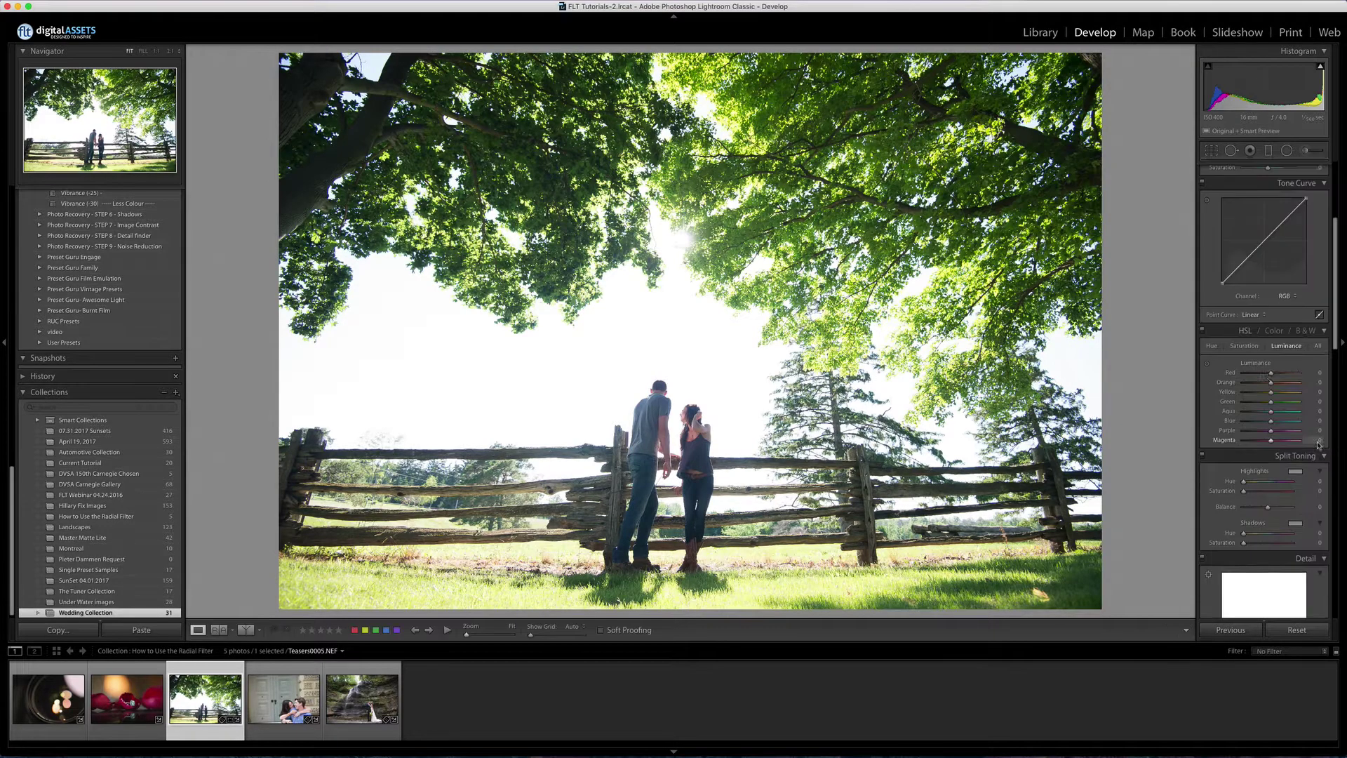
# Set the photo's overall Exposure to -4.65 and draw a round radial filter centred in the sky above the couple.
pyautogui.scroll(5, 1263, 303)
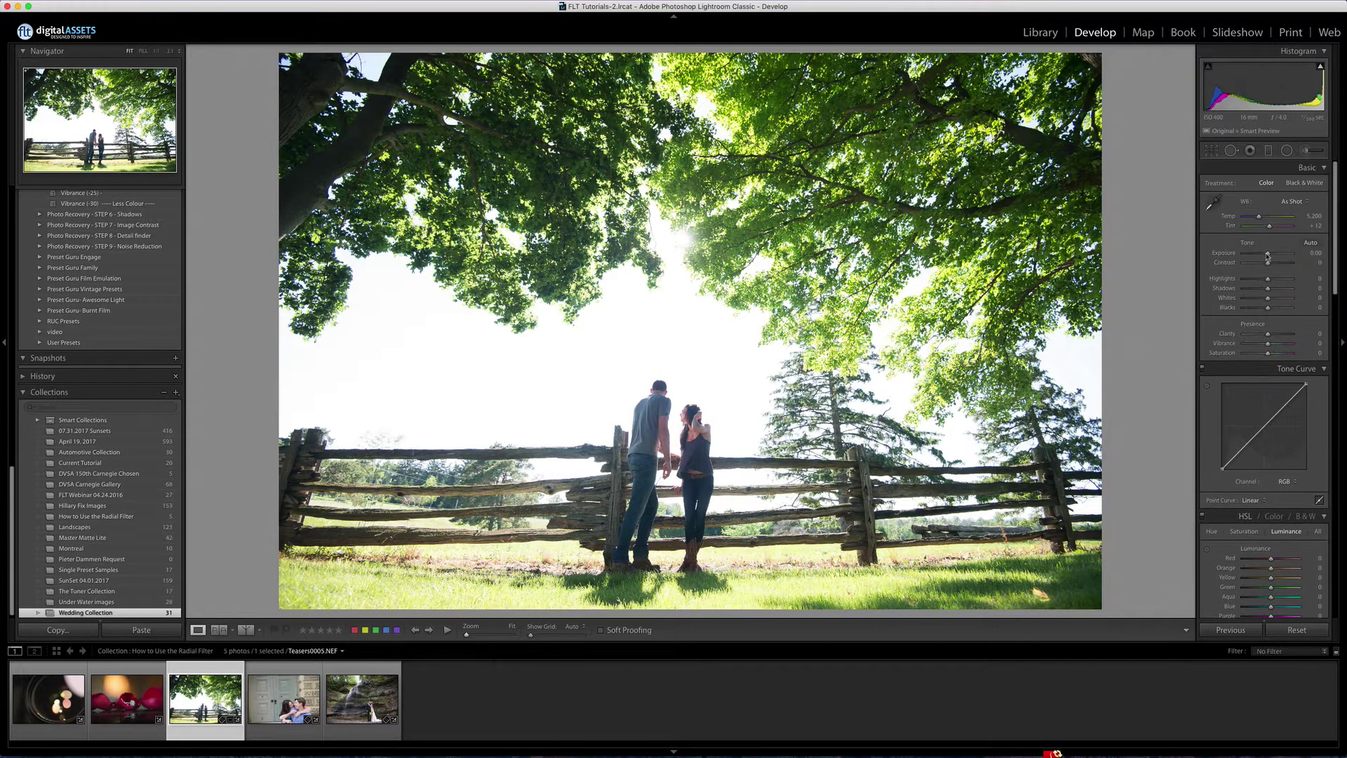
pyautogui.moveTo(1267, 255); pyautogui.dragTo(1244, 259)
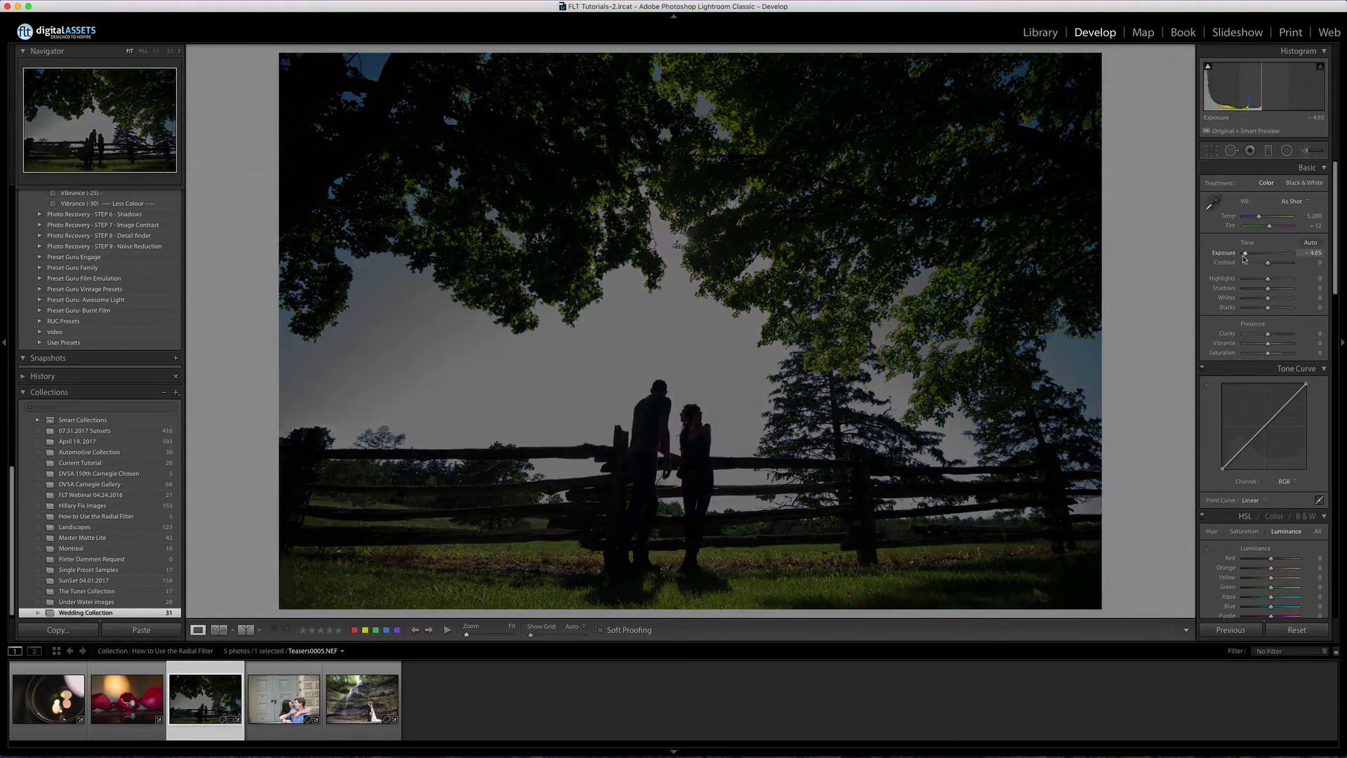
pyautogui.click(1285, 152)
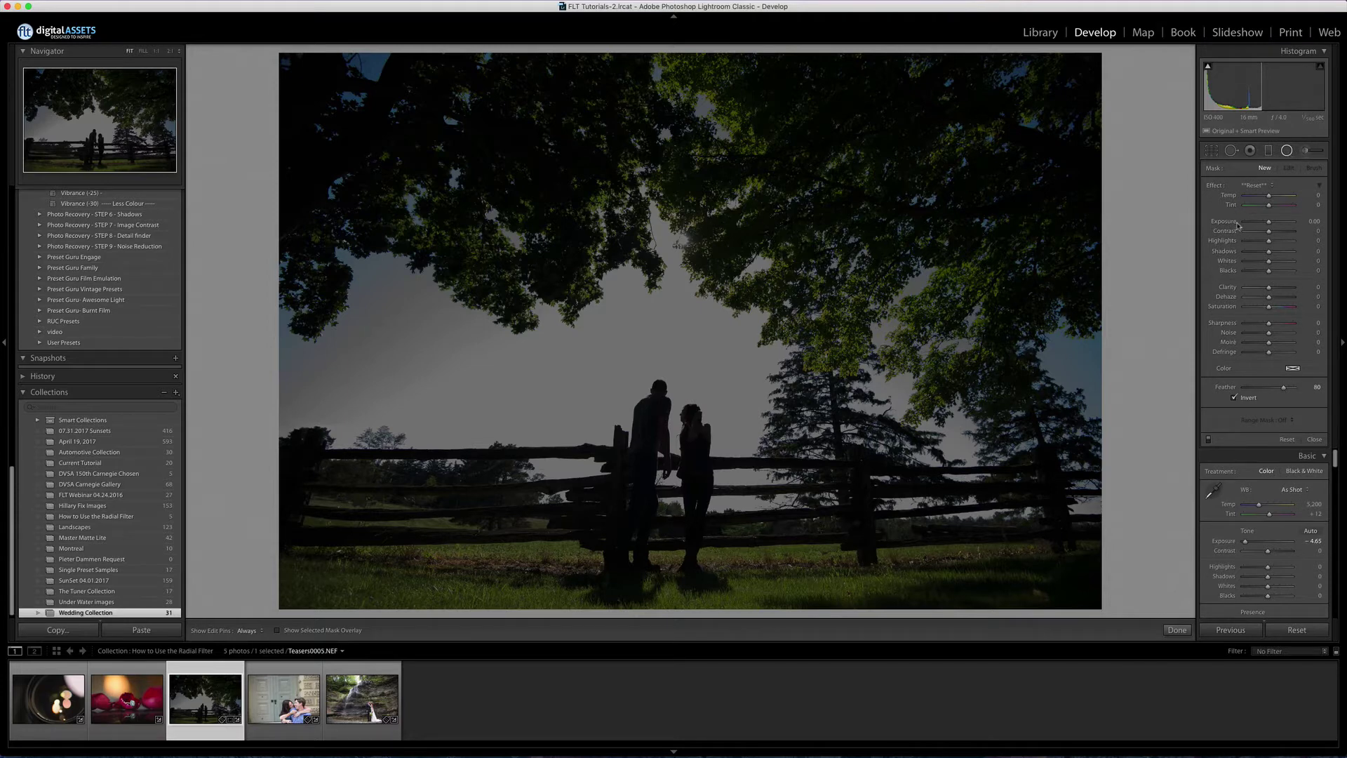
pyautogui.moveTo(591, 229); pyautogui.dragTo(832, 451)
pyautogui.moveTo(594, 235); pyautogui.dragTo(663, 334)
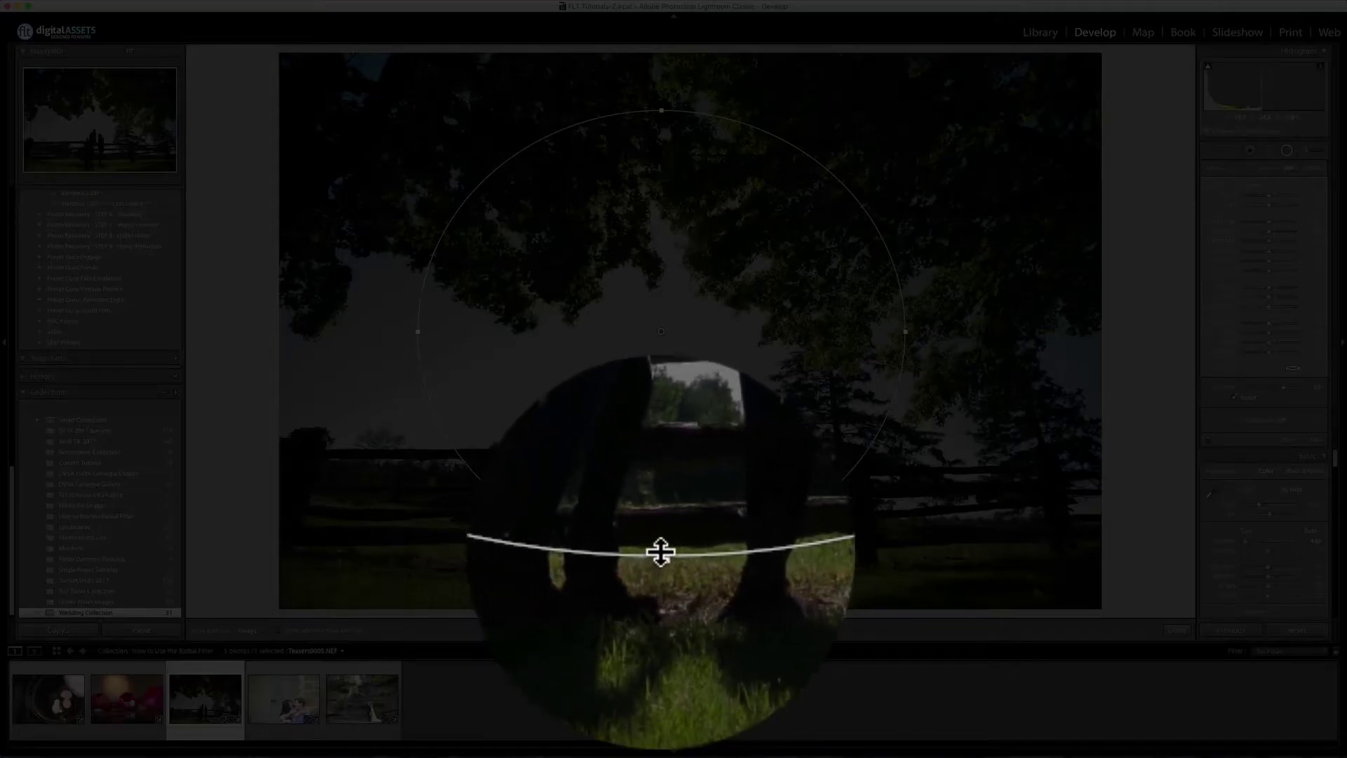
# Flatten the radial filter into an ellipse and tilt it diagonally, rising to the right, over the sky above the couple.
pyautogui.moveTo(661, 552); pyautogui.dragTo(662, 457)
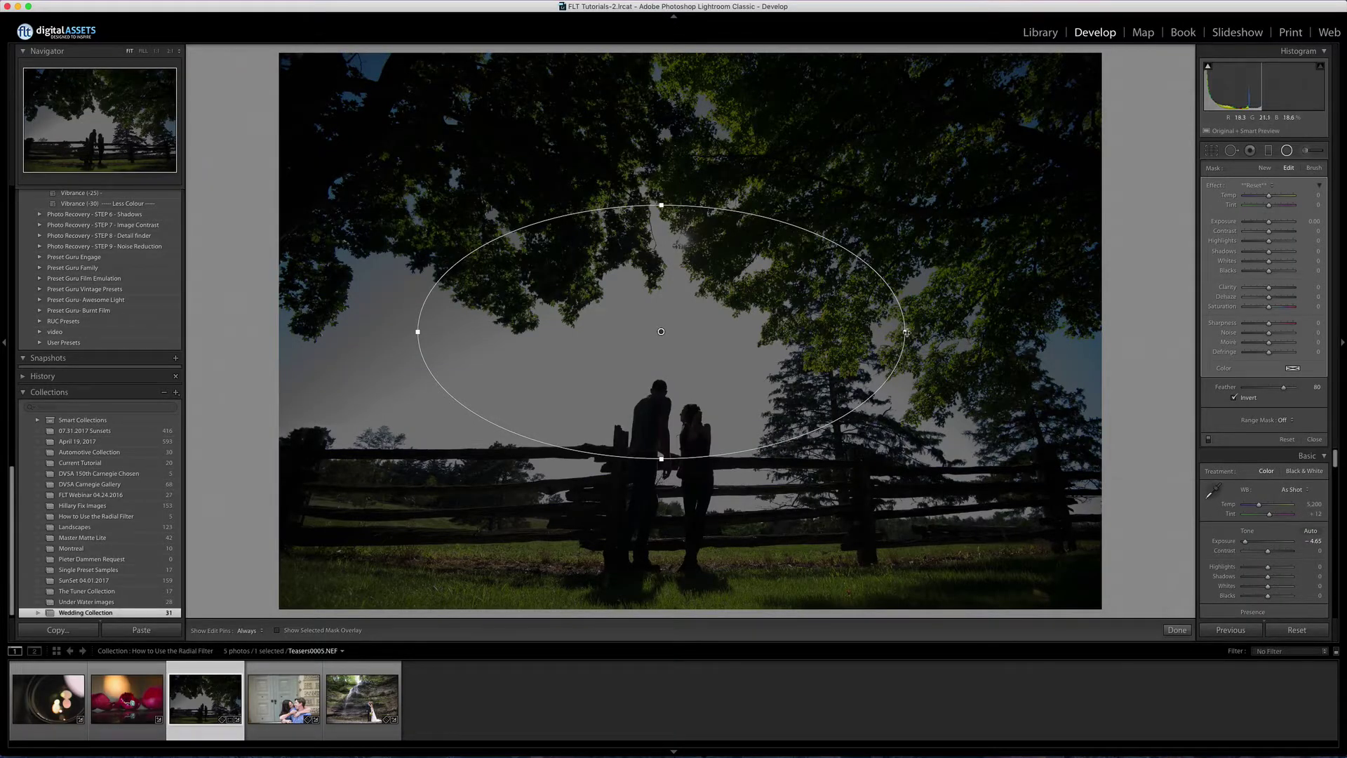
pyautogui.moveTo(905, 331)
pyautogui.mouseDown()
pyautogui.moveTo(811, 331)
pyautogui.moveTo(914, 340)
pyautogui.moveTo(788, 339)
pyautogui.moveTo(998, 340)
pyautogui.moveTo(865, 341)
pyautogui.moveTo(902, 342)
pyautogui.mouseUp()
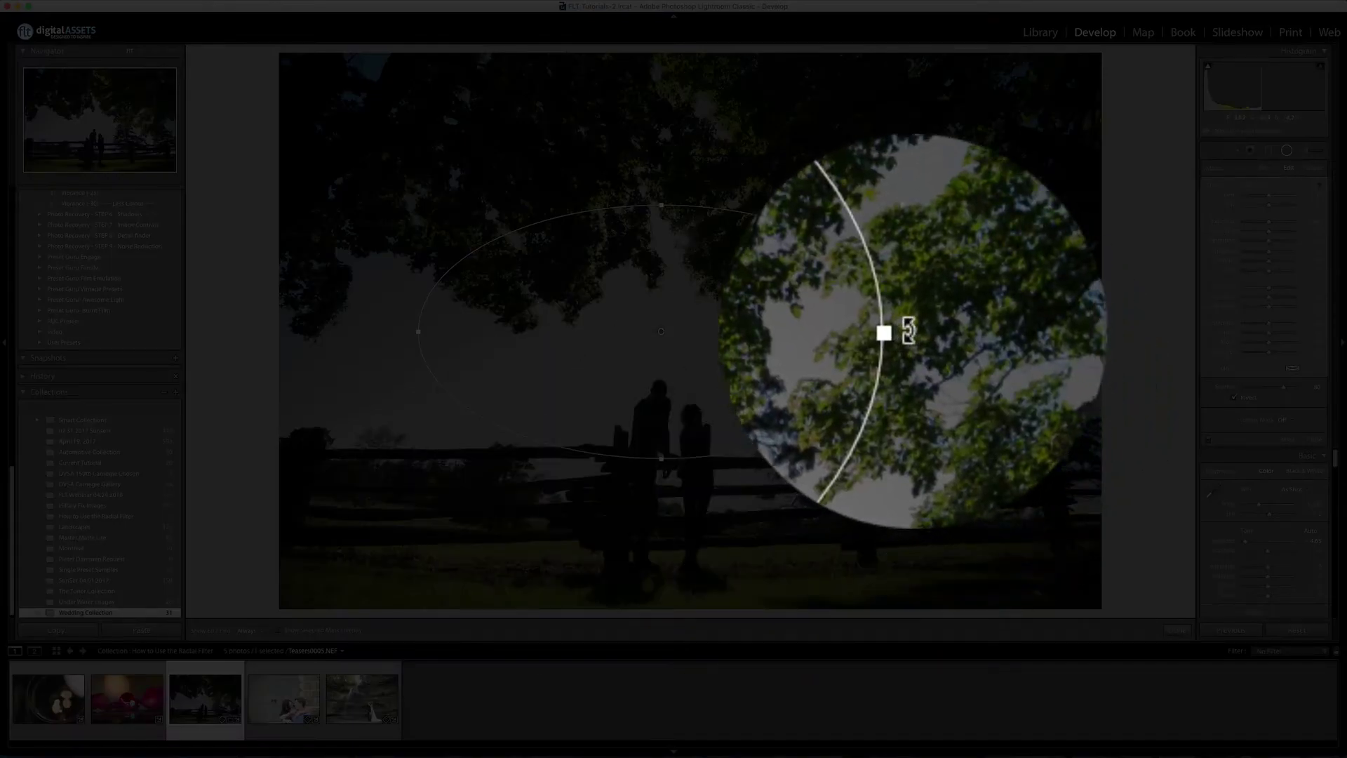
pyautogui.moveTo(909, 331); pyautogui.dragTo(869, 171)
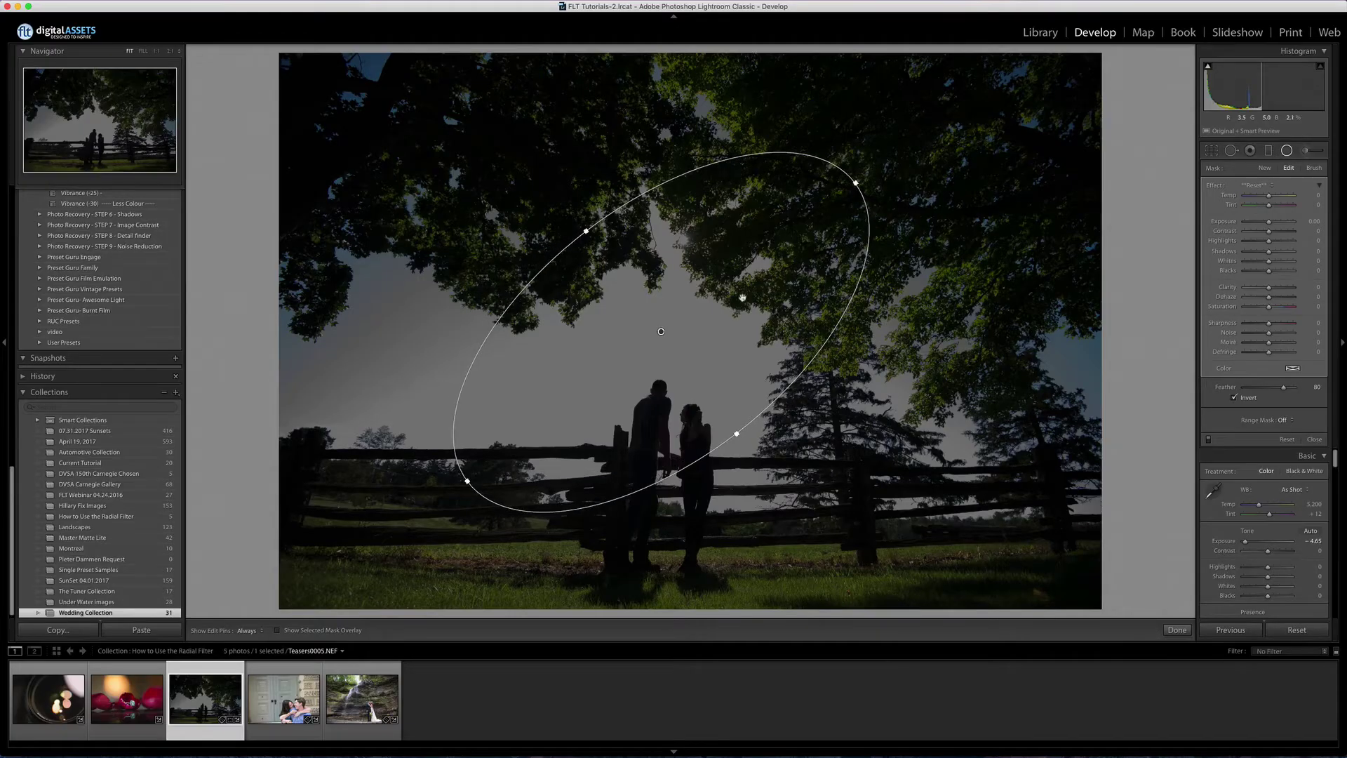
pyautogui.moveTo(665, 330); pyautogui.dragTo(683, 309)
# Close and reopen the Radial Filter tool and reselect the existing filter by its pin.
pyautogui.click(1287, 150)
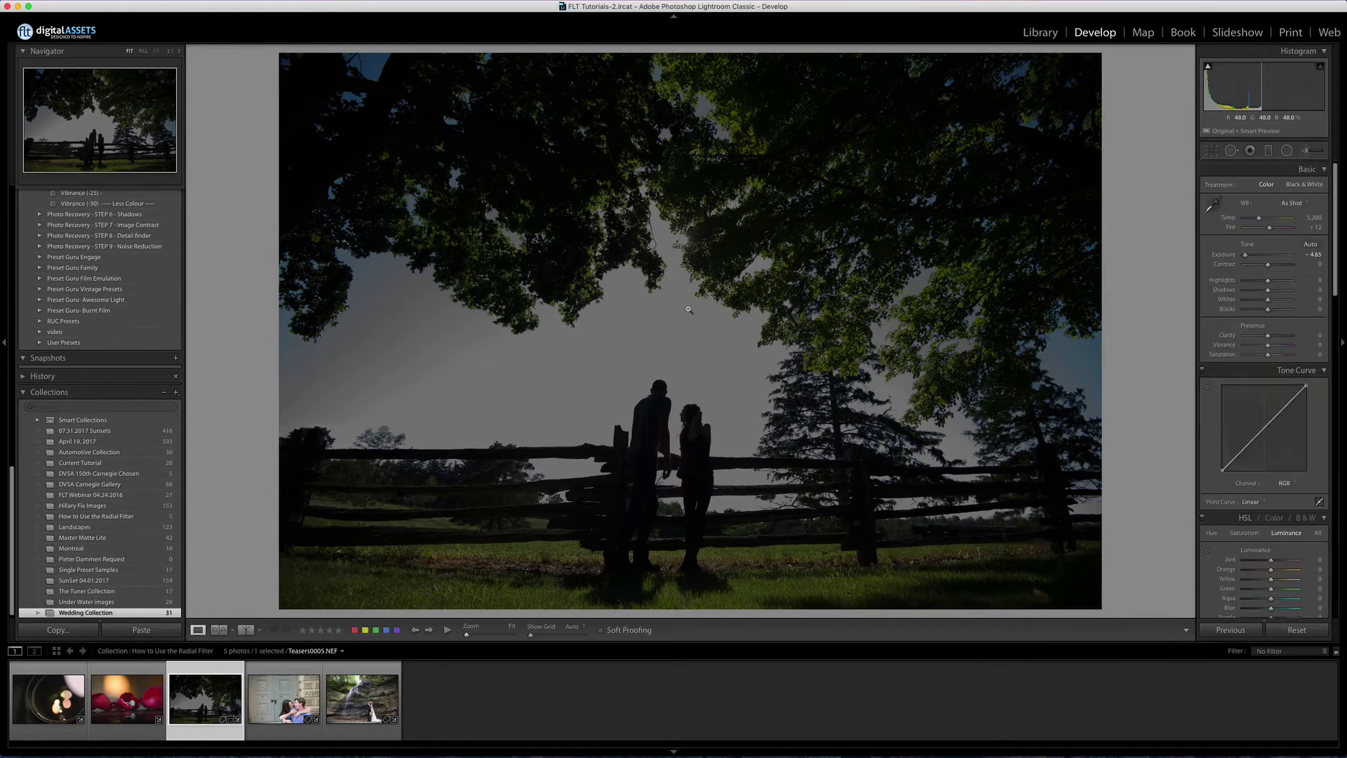
pyautogui.click(1286, 150)
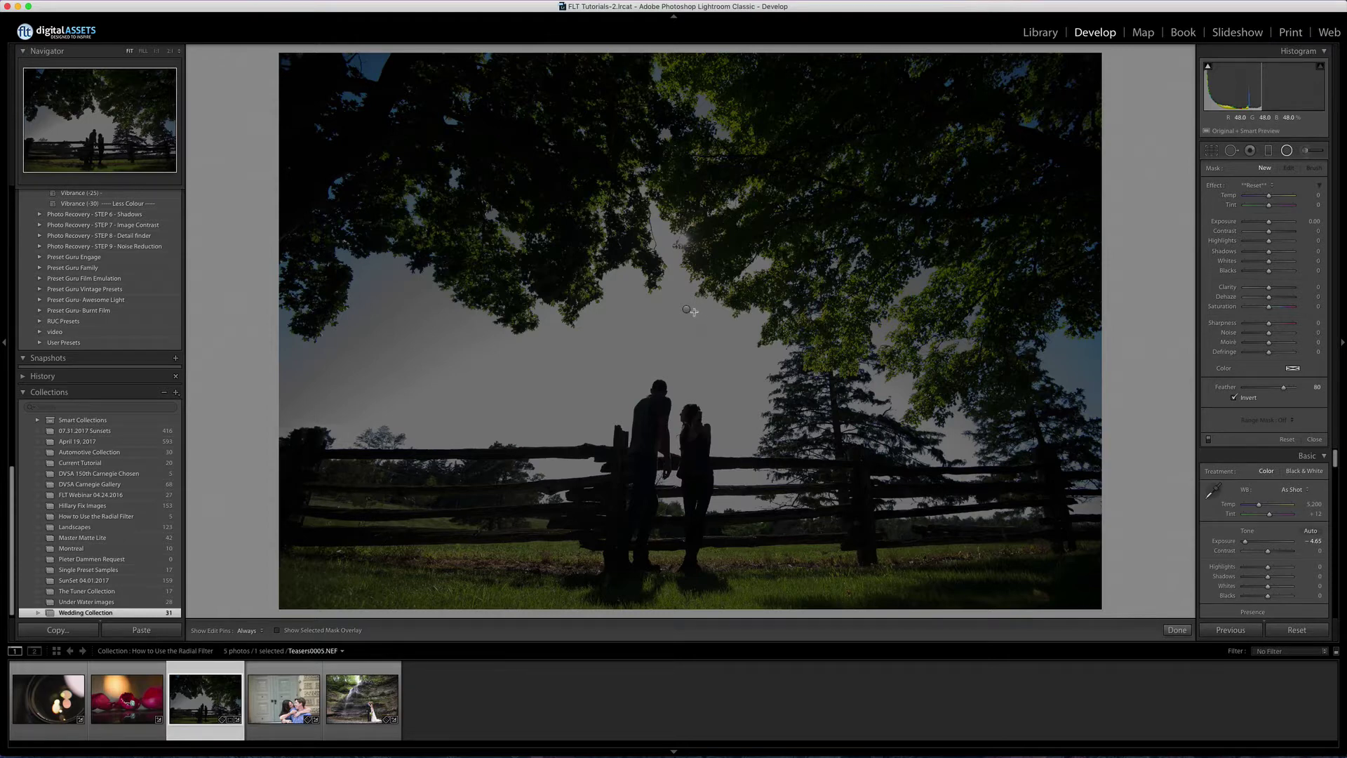
pyautogui.click(687, 308)
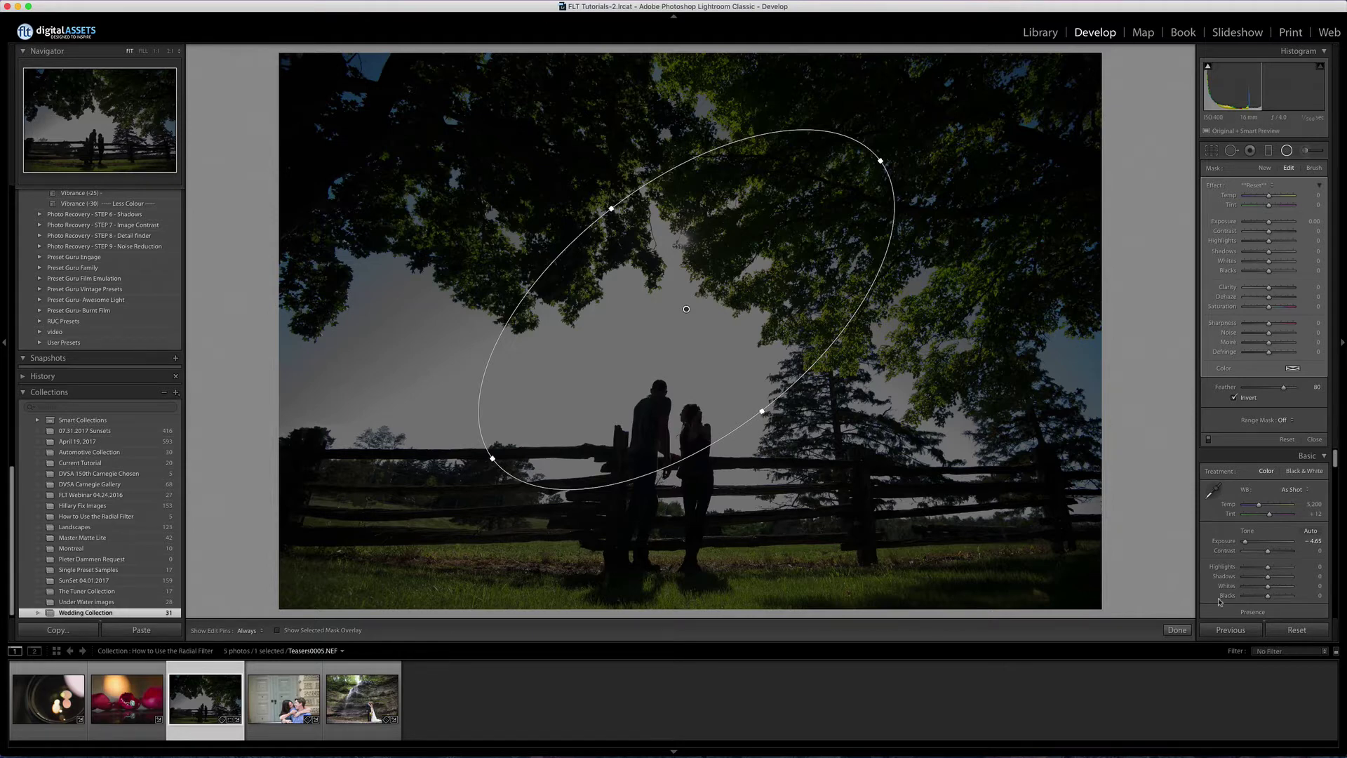
# Finish editing the radial filter and reset all of the photo's adjustments.
pyautogui.click(1177, 630)
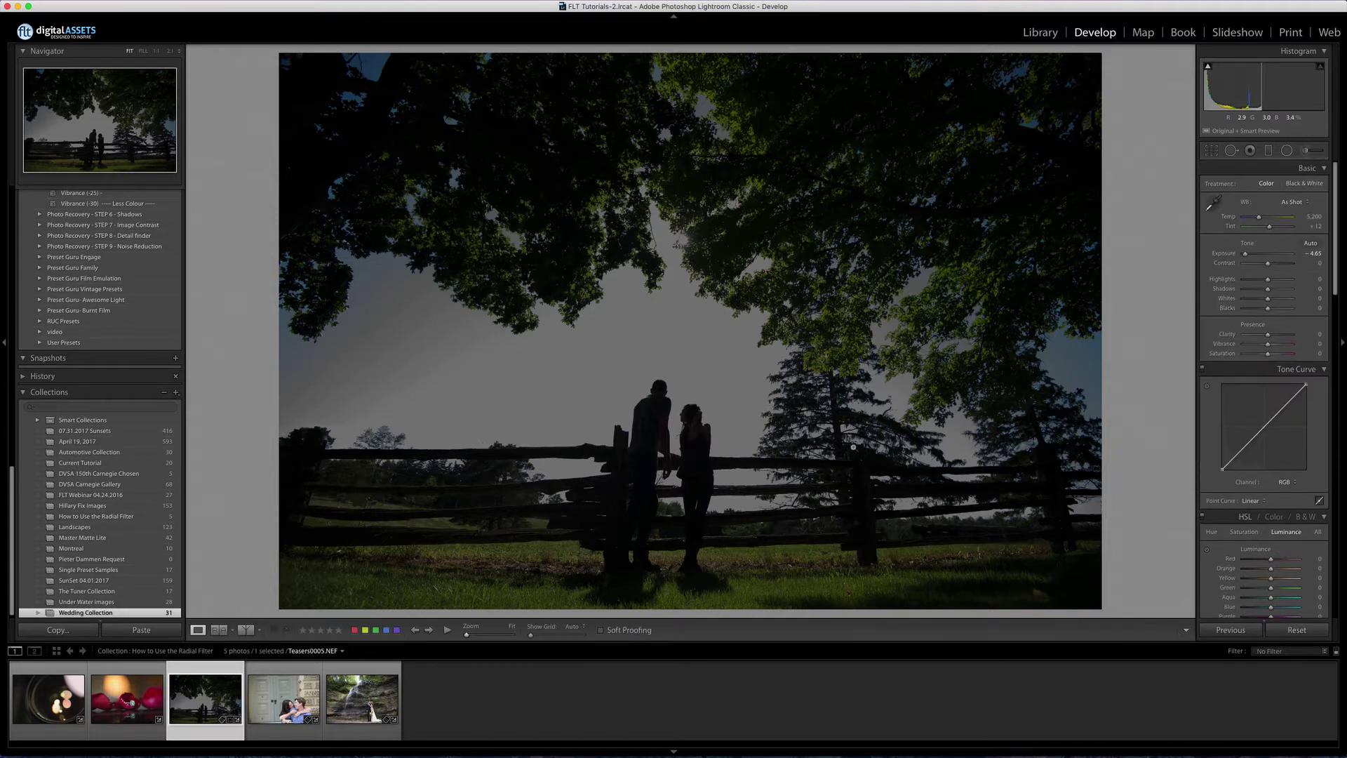
pyautogui.click(1297, 630)
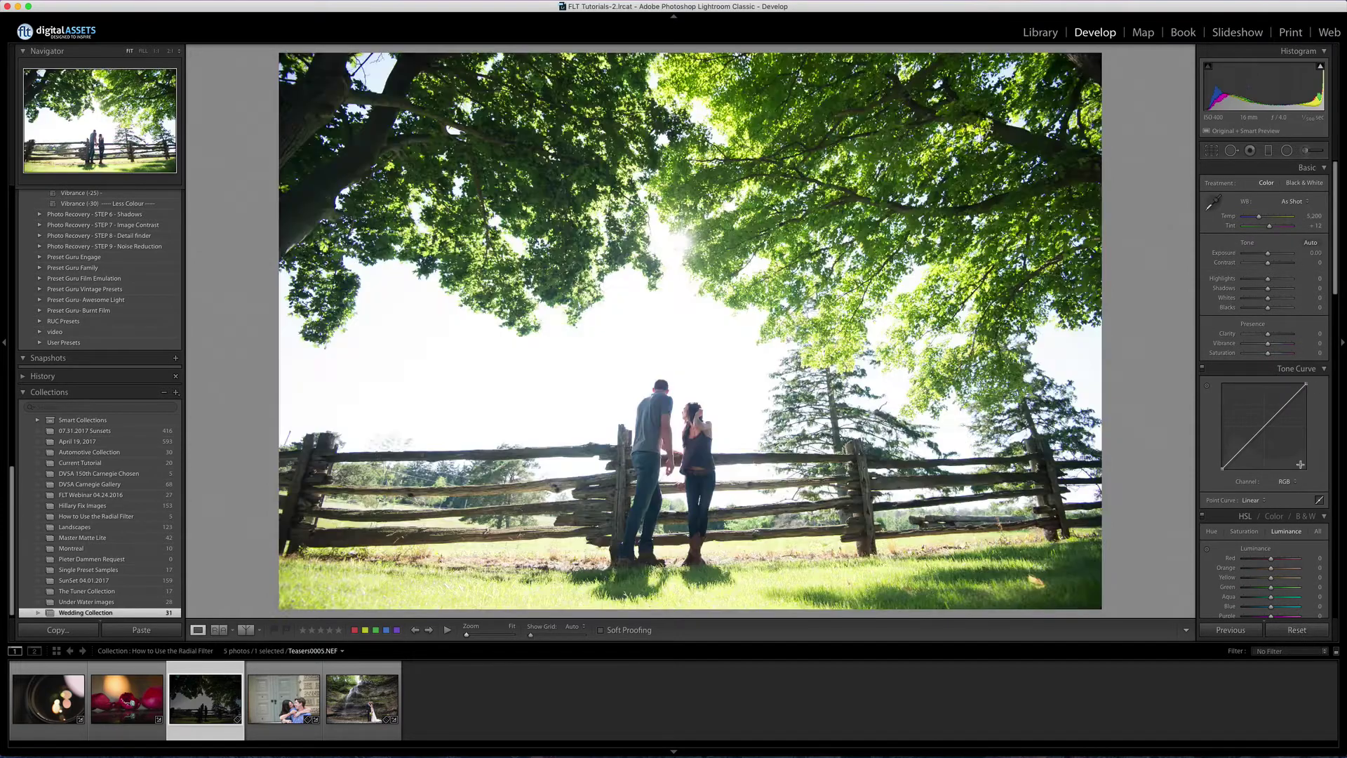
# Draw a round radial filter centred just above the couple's heads and set its Exposure to -4.00.
pyautogui.click(1287, 150)
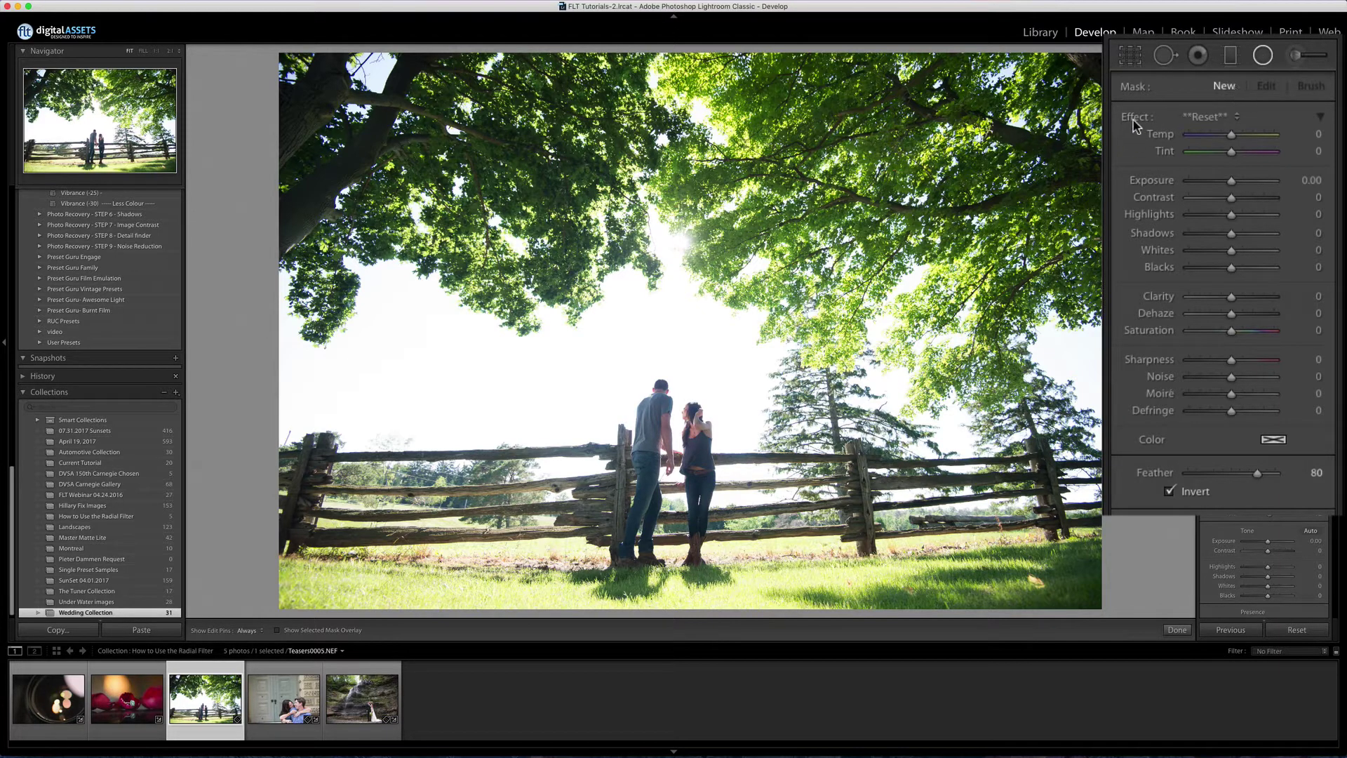
pyautogui.moveTo(591, 263); pyautogui.dragTo(696, 355)
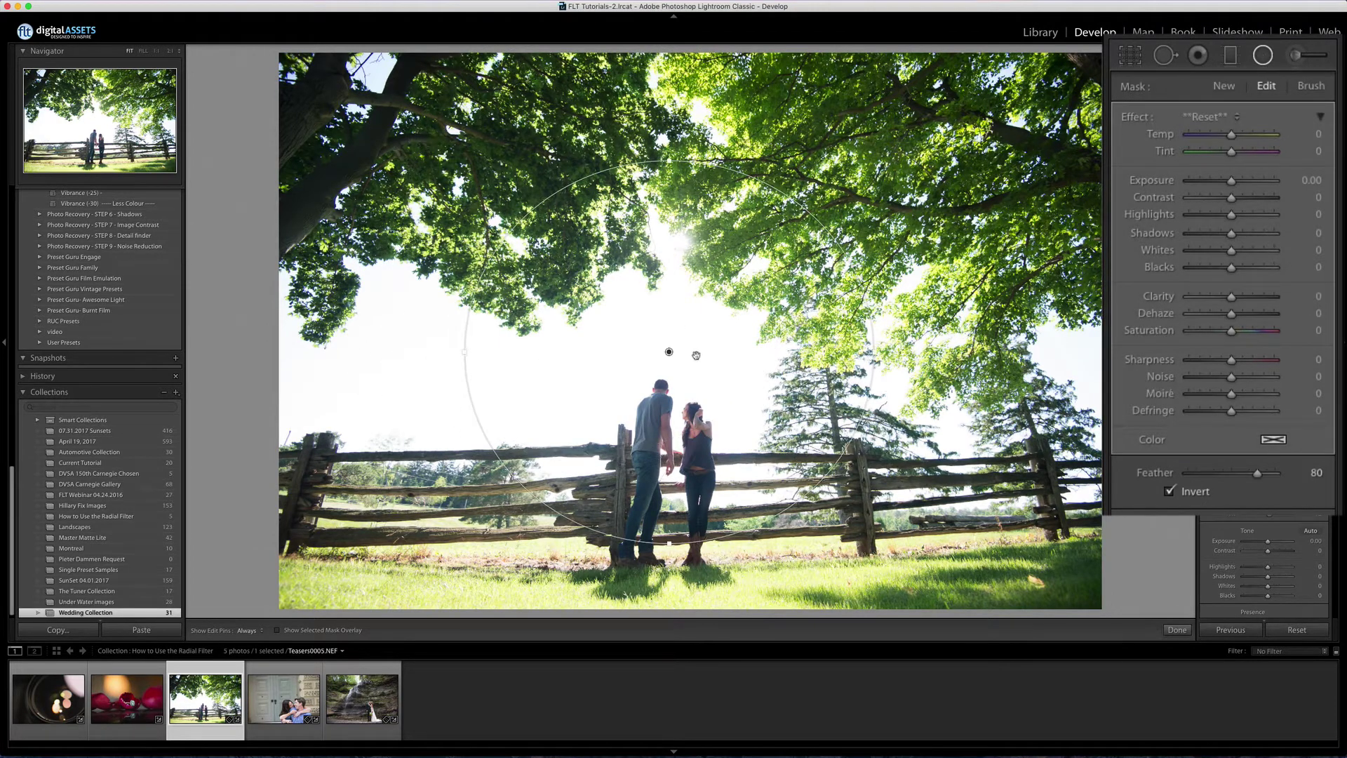
pyautogui.moveTo(1231, 180); pyautogui.dragTo(1182, 185)
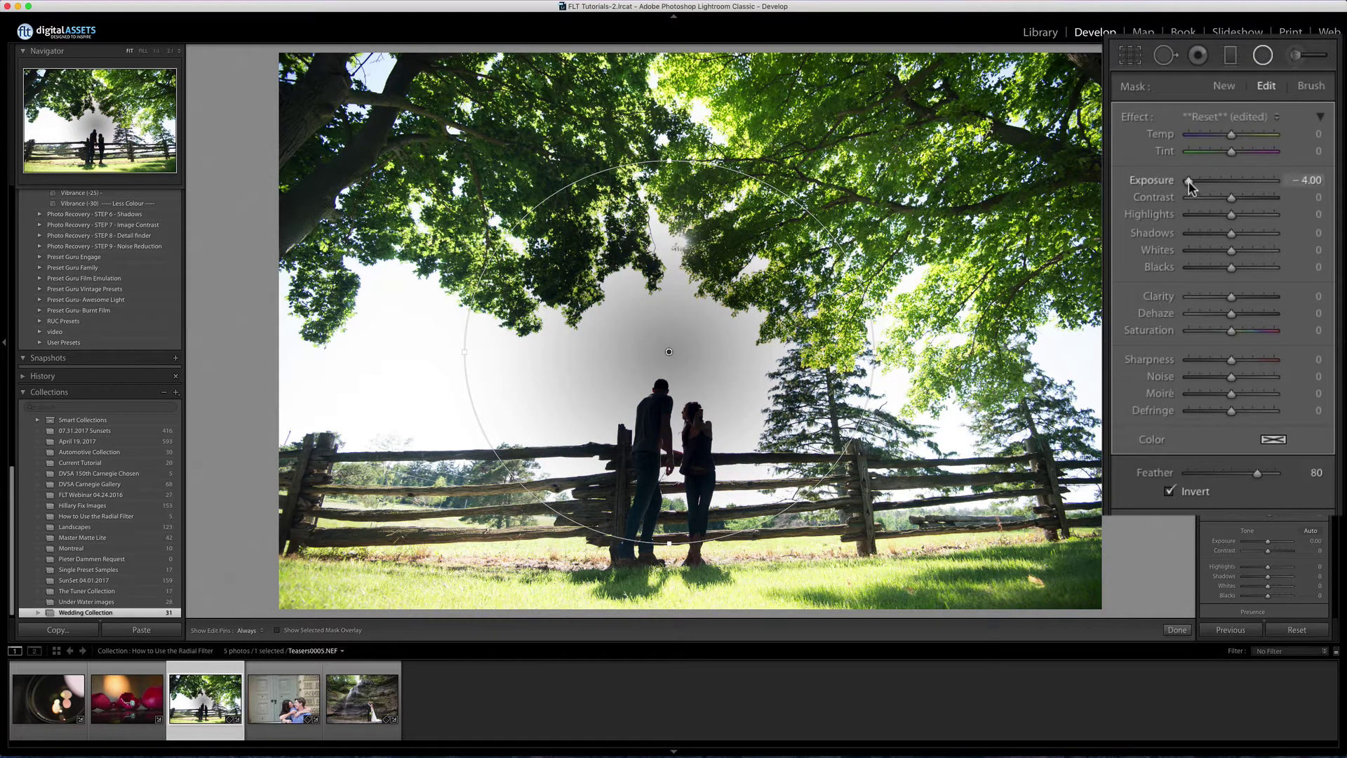
pyautogui.moveTo(1189, 181); pyautogui.dragTo(1145, 180)
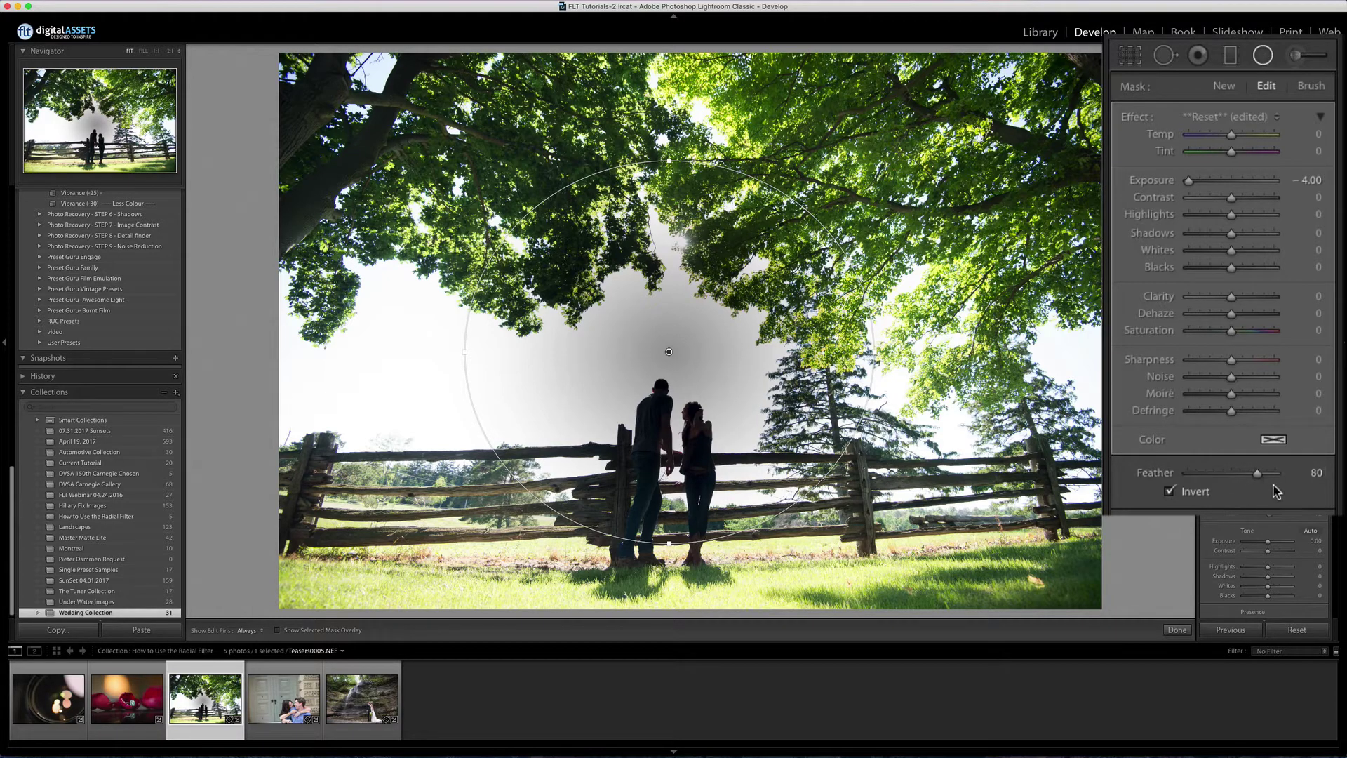
# Compare Feather values of 0 and 15 on the radial filter, settle on 100, and centre the filter just above the couple.
pyautogui.moveTo(1258, 476); pyautogui.dragTo(1128, 489)
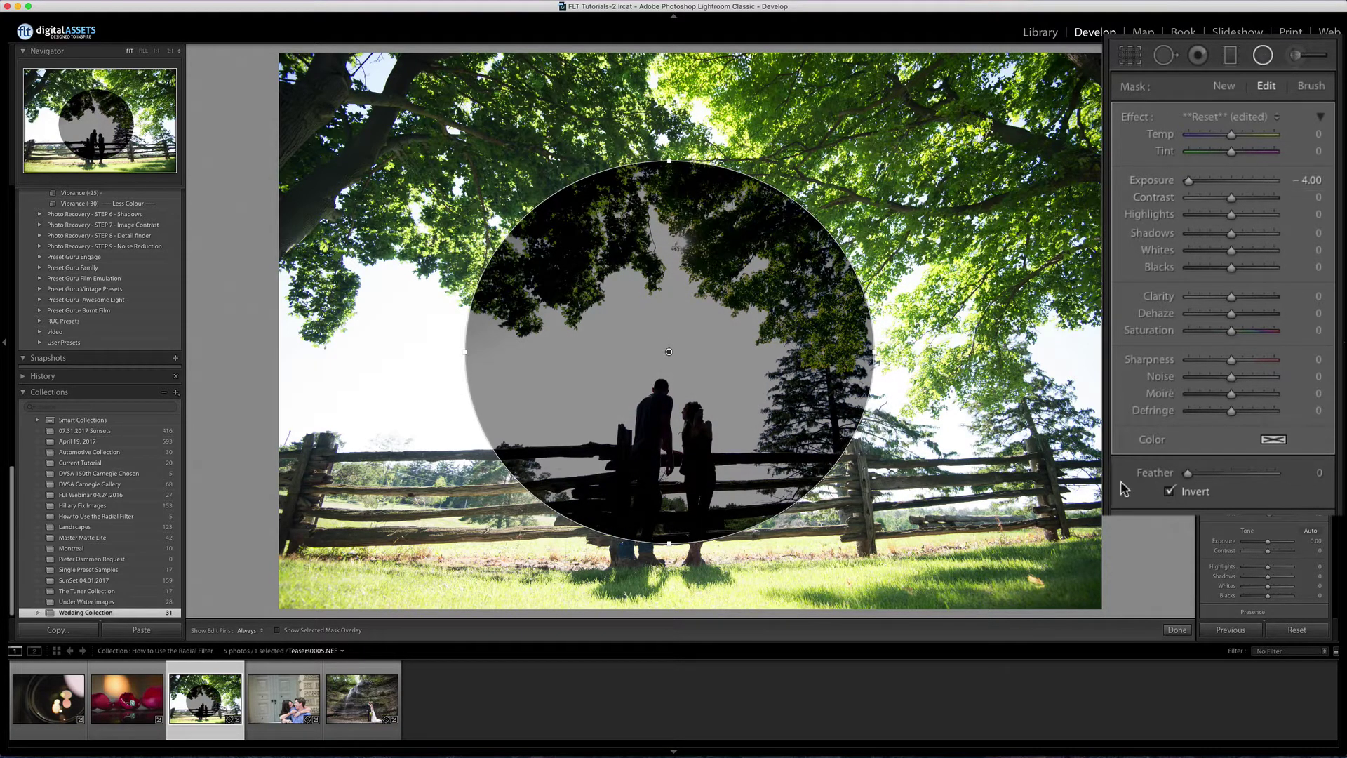
pyautogui.moveTo(668, 352); pyautogui.dragTo(661, 323)
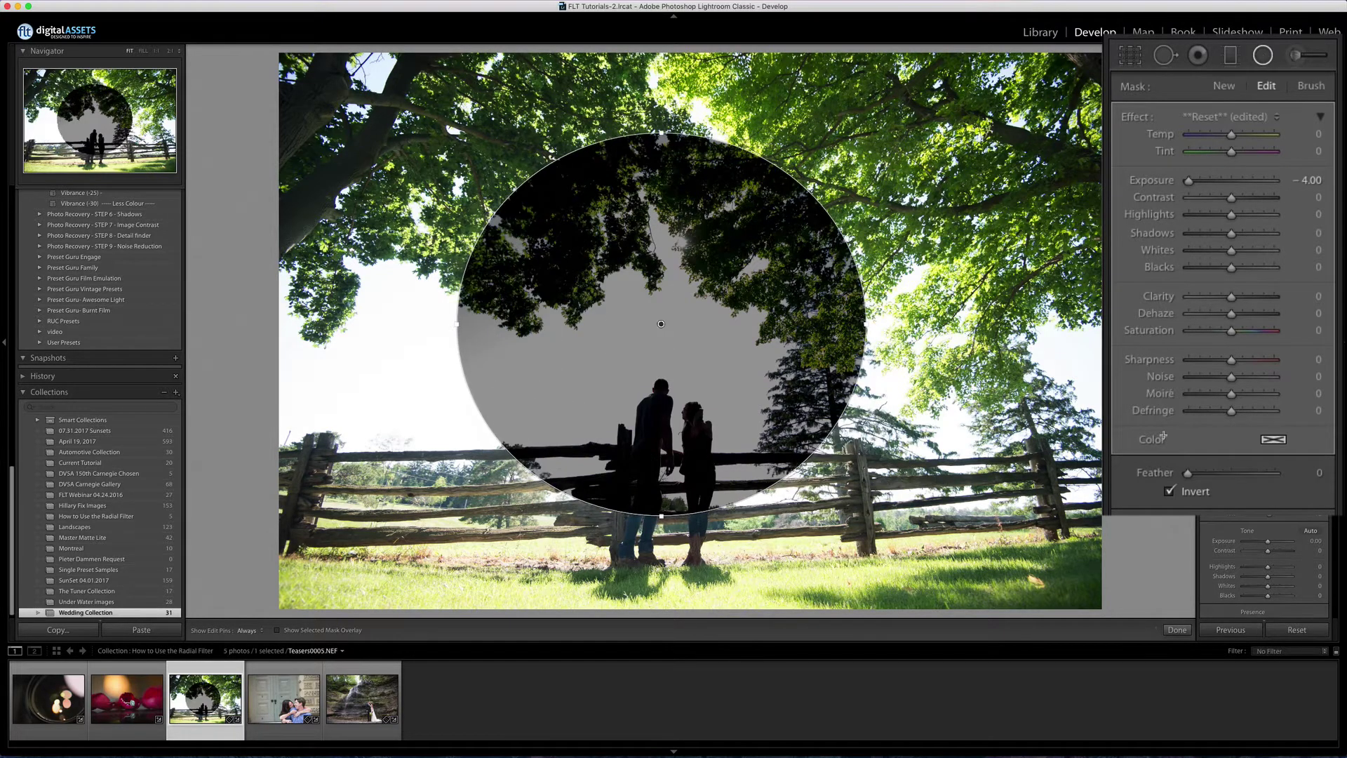
pyautogui.moveTo(1188, 473); pyautogui.dragTo(1203, 477)
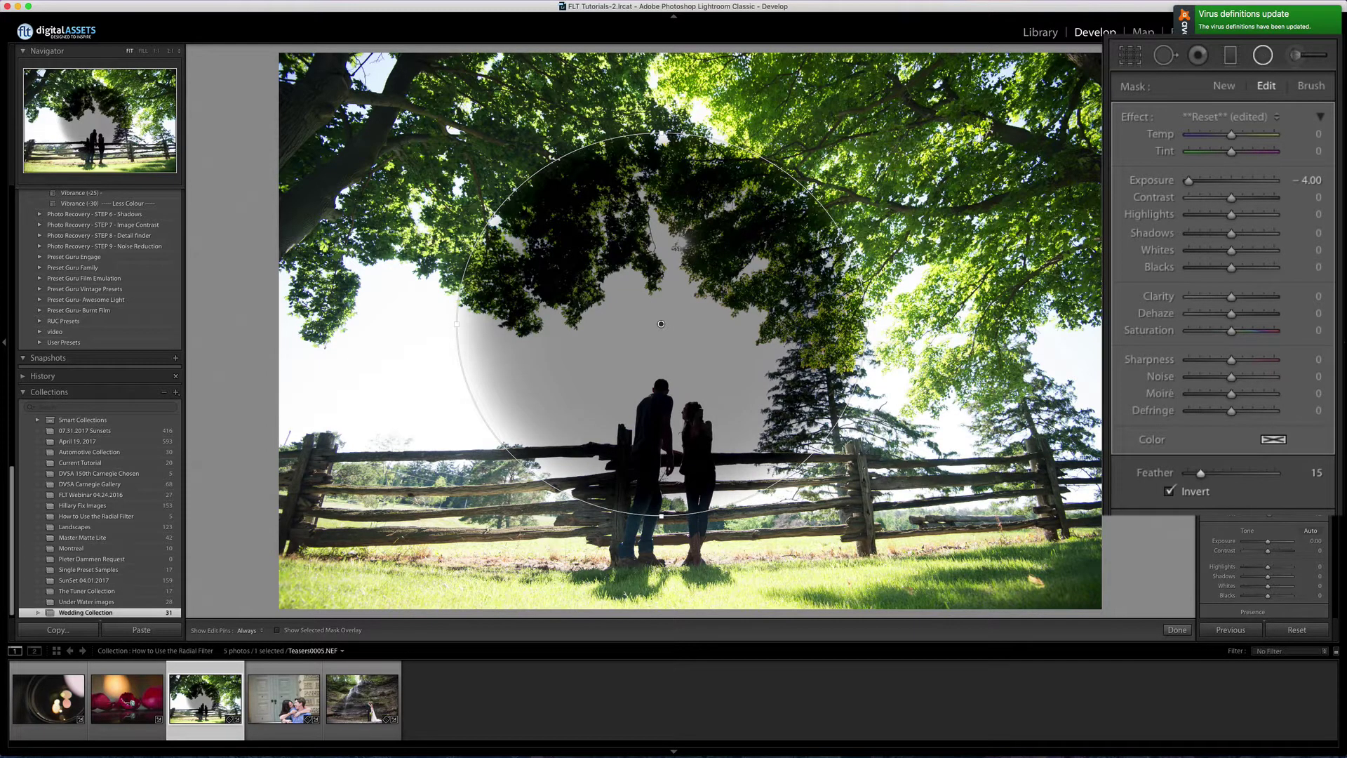
pyautogui.moveTo(1200, 473); pyautogui.dragTo(1276, 473)
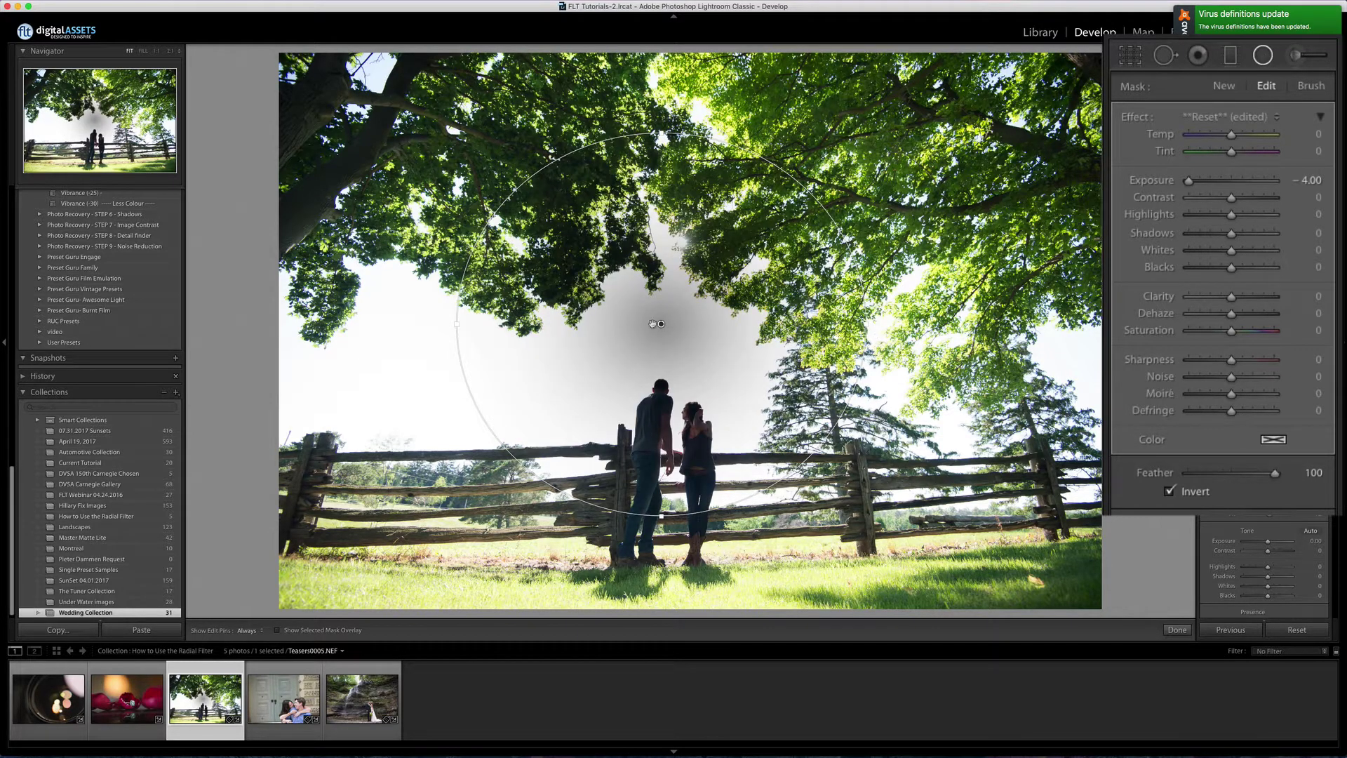
pyautogui.moveTo(661, 324); pyautogui.dragTo(672, 357)
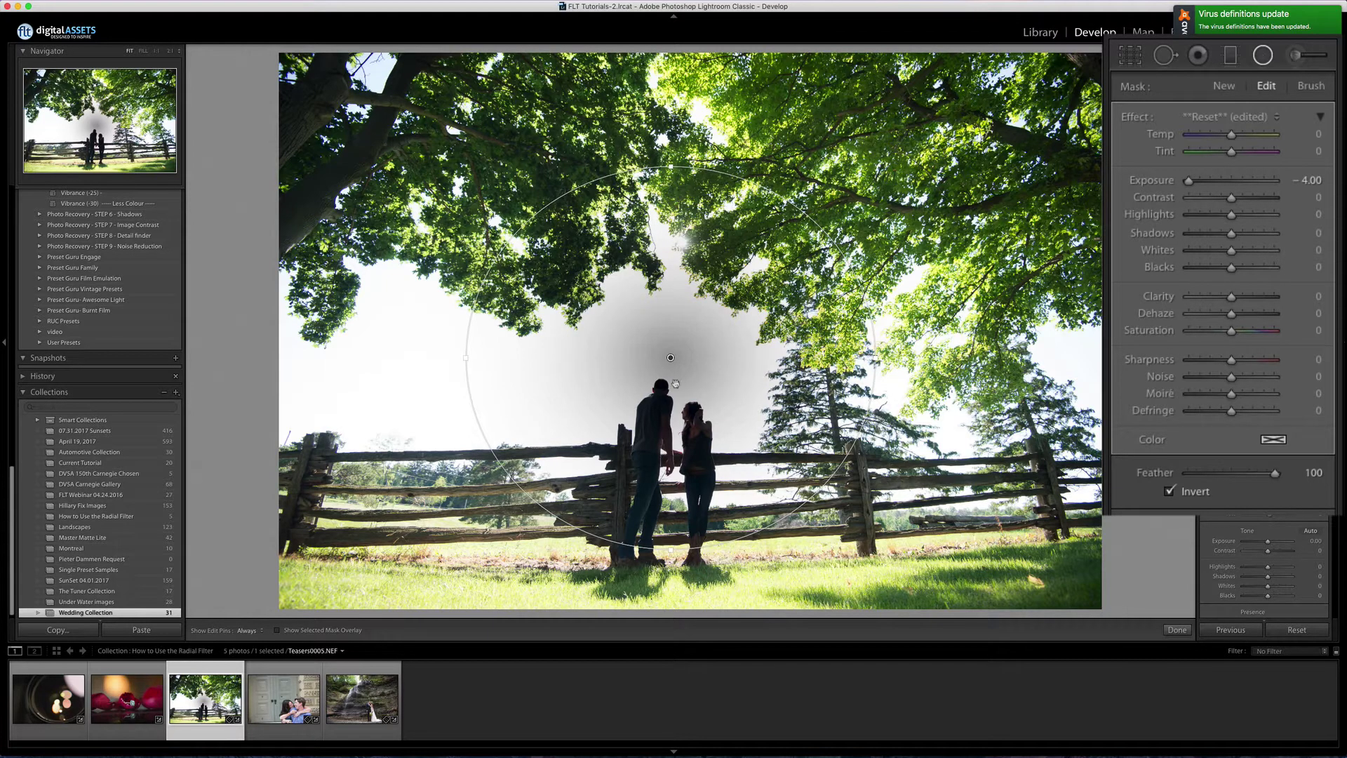
# Turn off Invert for the radial filter and enlarge it to surround the couple, nearly filling the photo's height.
pyautogui.click(1168, 491)
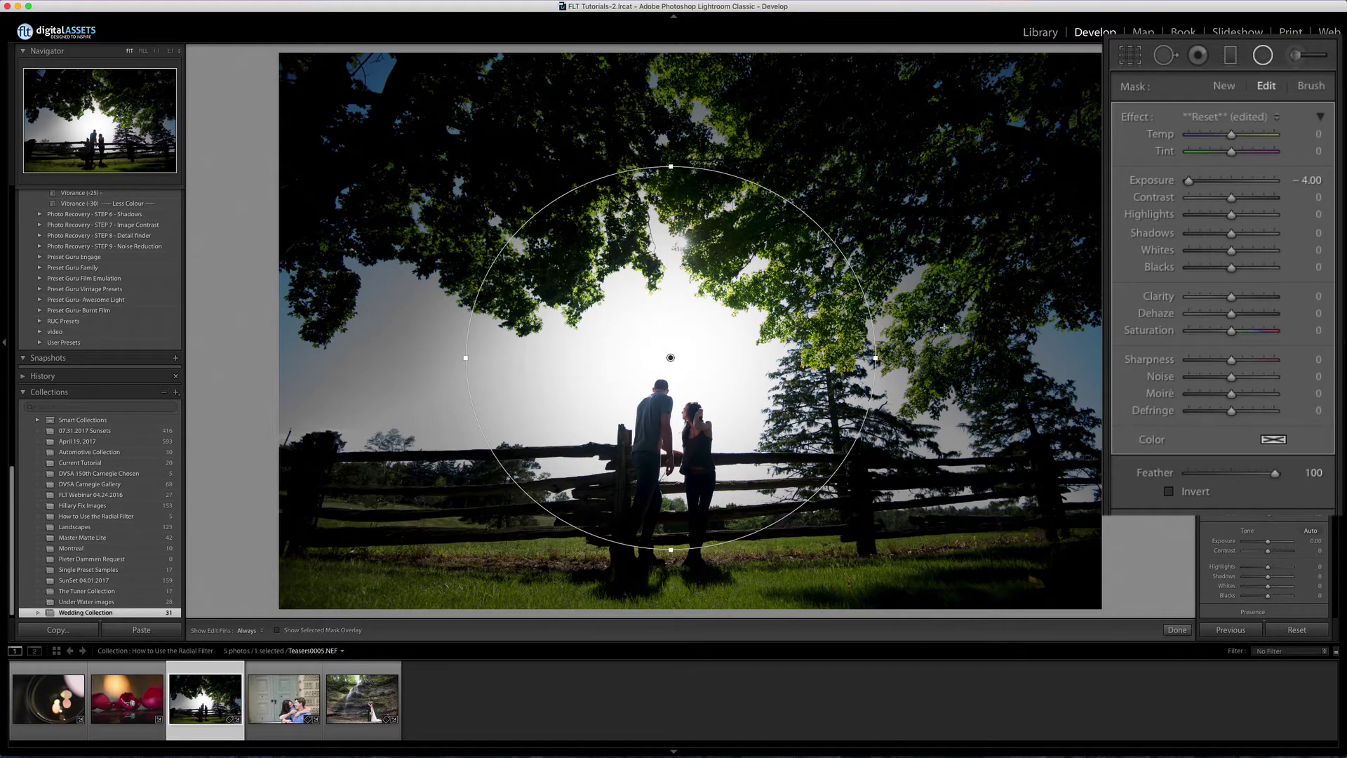
pyautogui.moveTo(875, 358)
pyautogui.mouseDown()
pyautogui.moveTo(968, 357)
pyautogui.moveTo(866, 358)
pyautogui.mouseUp()
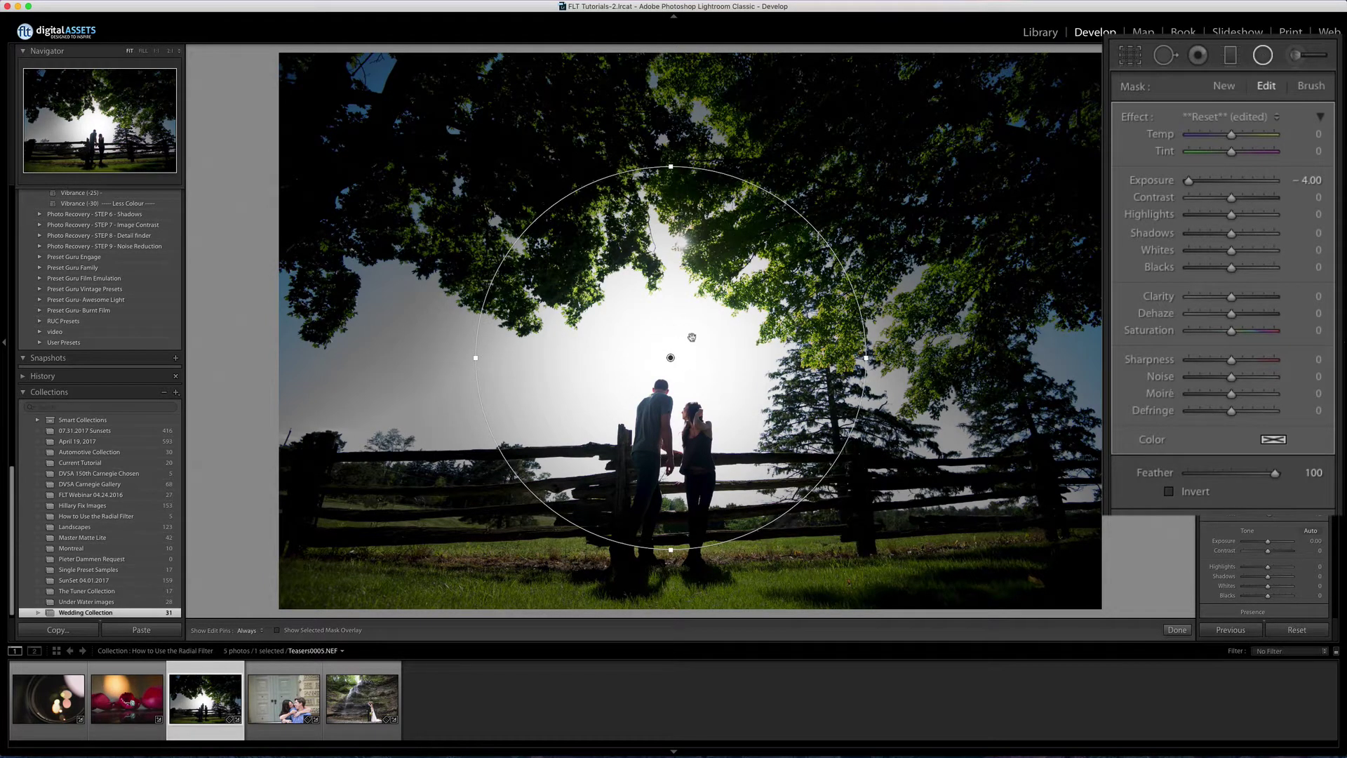
pyautogui.moveTo(671, 357); pyautogui.dragTo(709, 363)
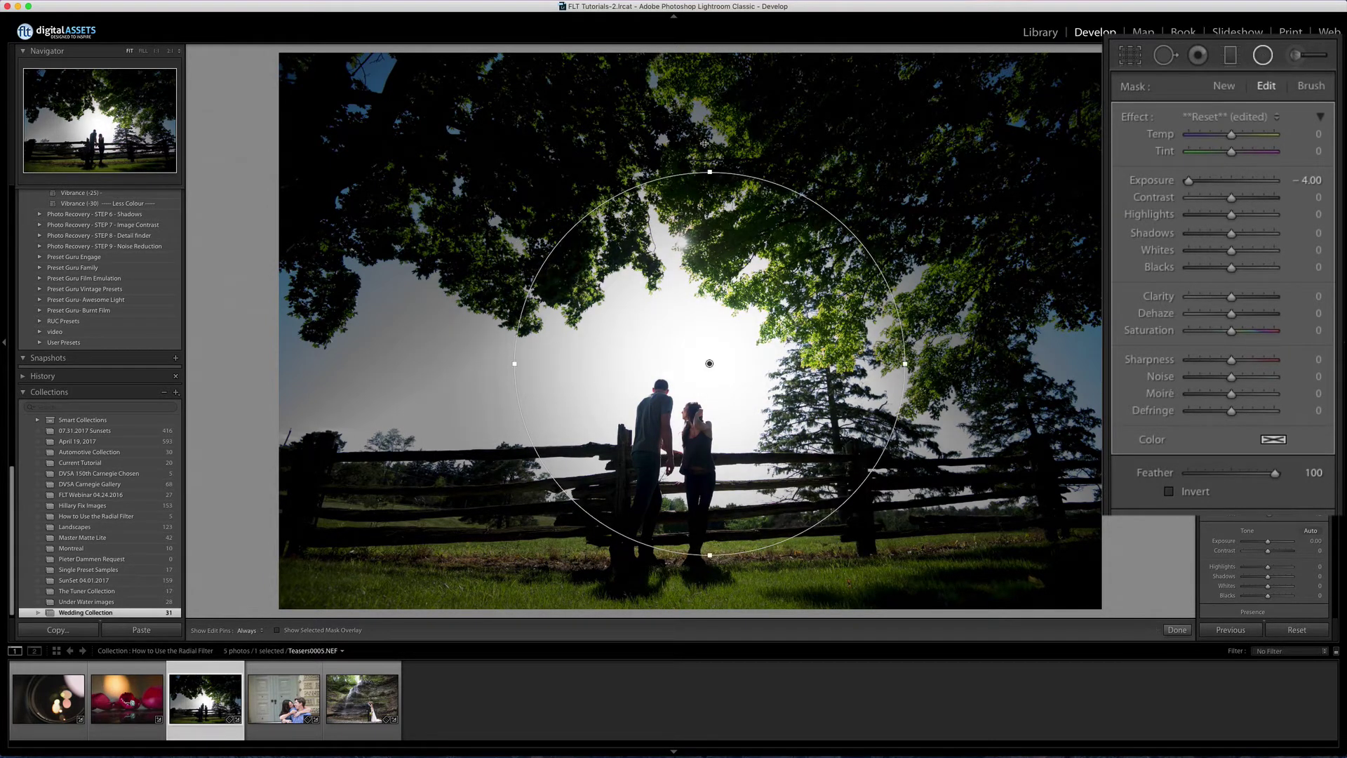
pyautogui.moveTo(709, 168); pyautogui.dragTo(709, 113)
pyautogui.moveTo(515, 365); pyautogui.dragTo(417, 365)
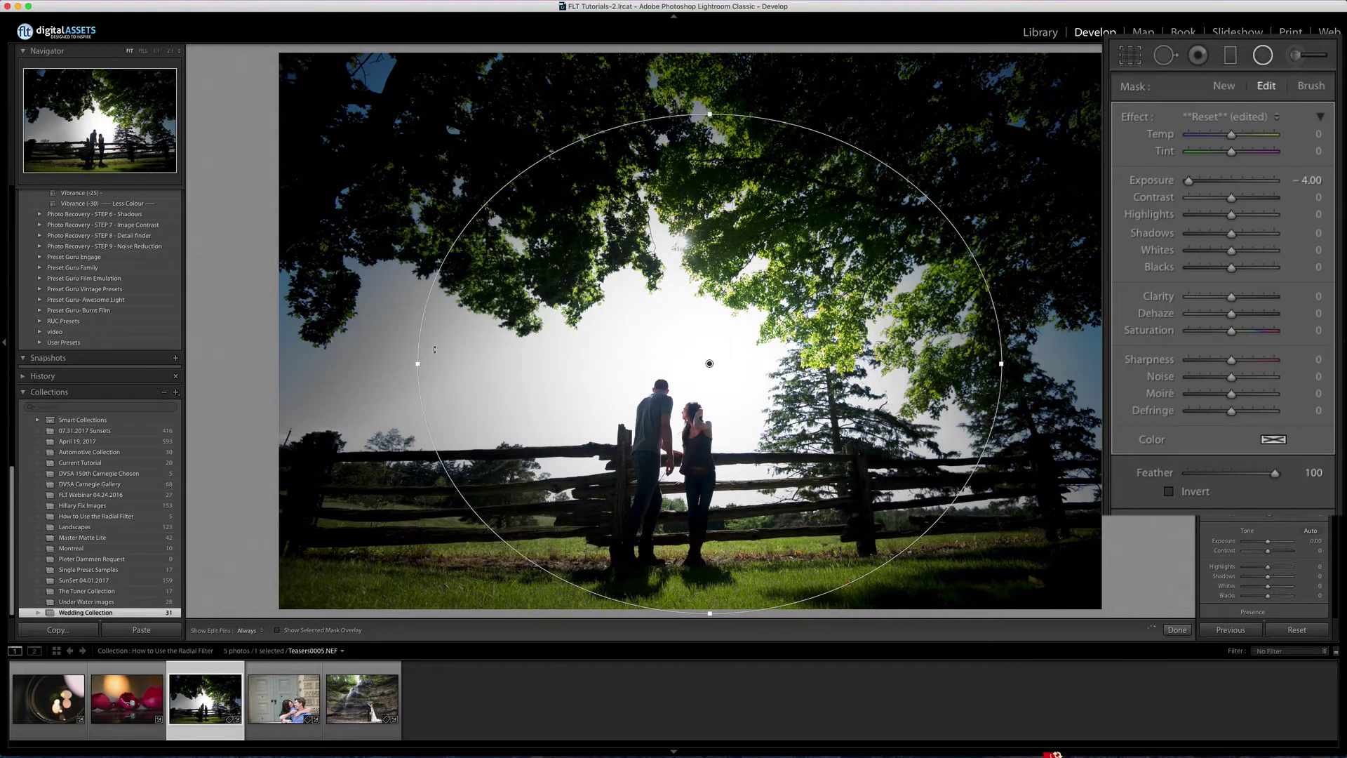
pyautogui.moveTo(710, 364); pyautogui.dragTo(673, 344)
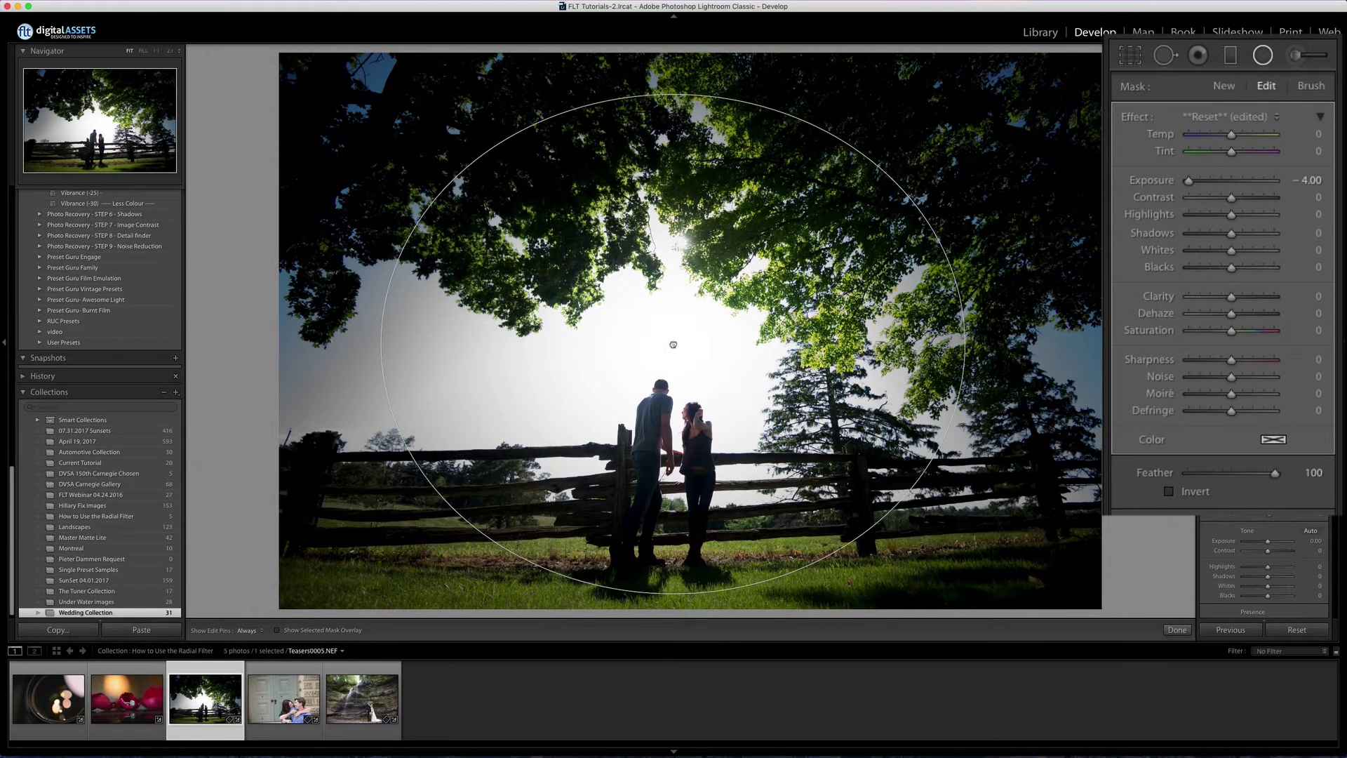
# Check the filter's coverage with the selected mask overlay, hide the overlay, and move the filter down to centre on the woman's head.
pyautogui.moveTo(673, 344)
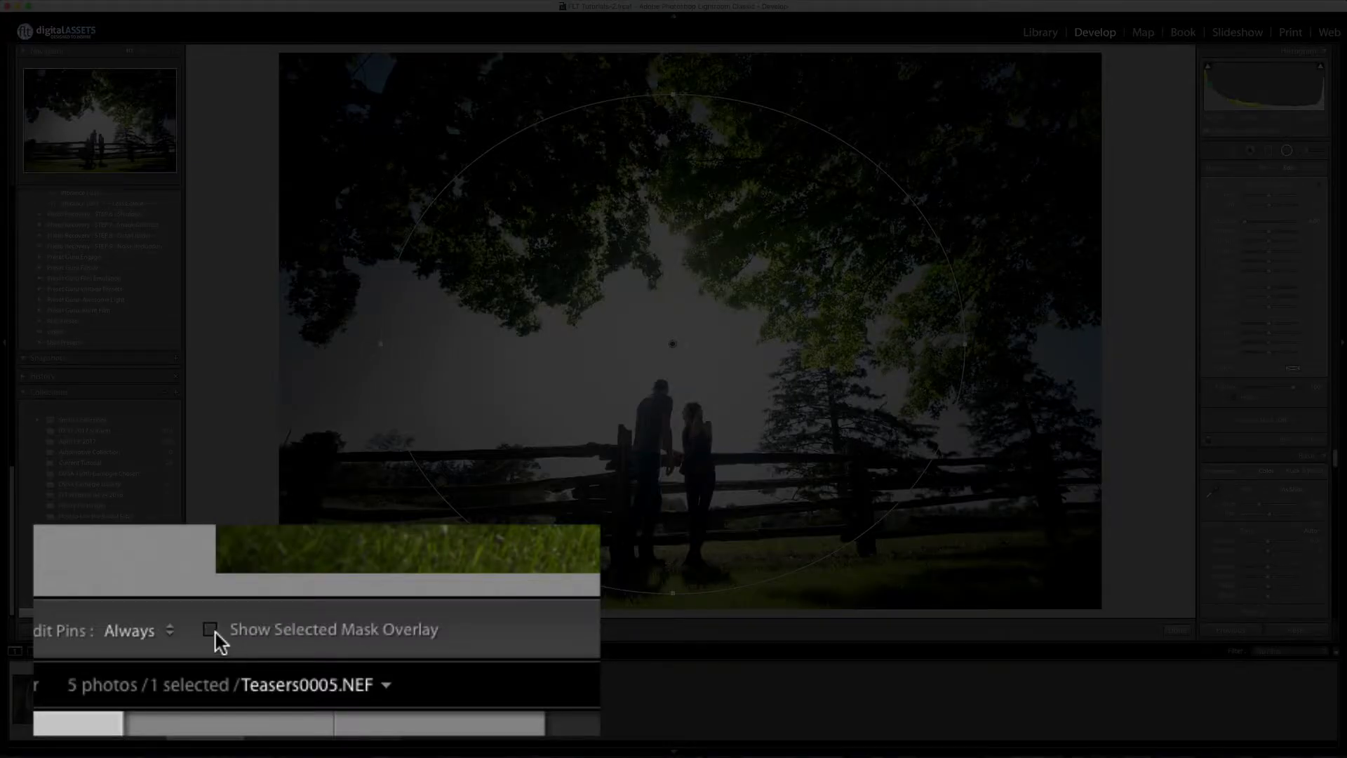
pyautogui.click(277, 631)
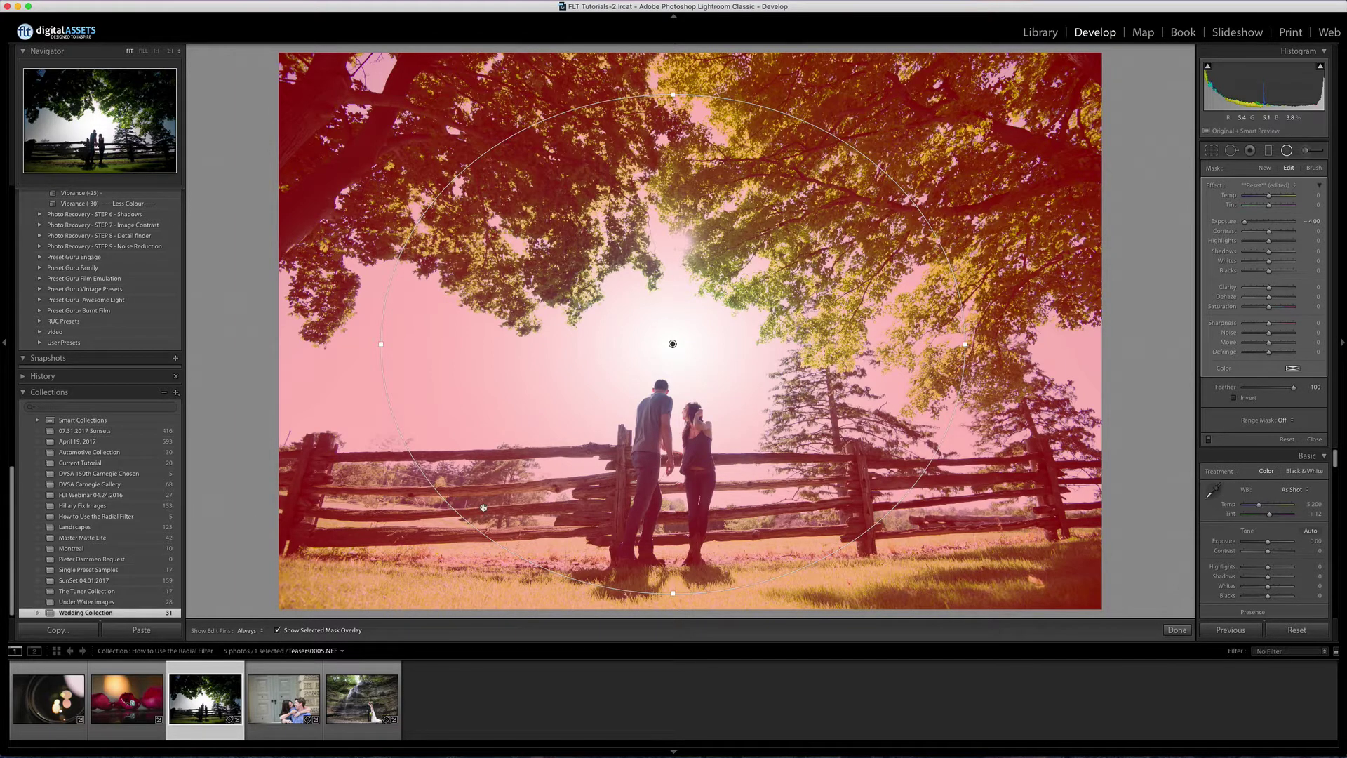
pyautogui.click(277, 630)
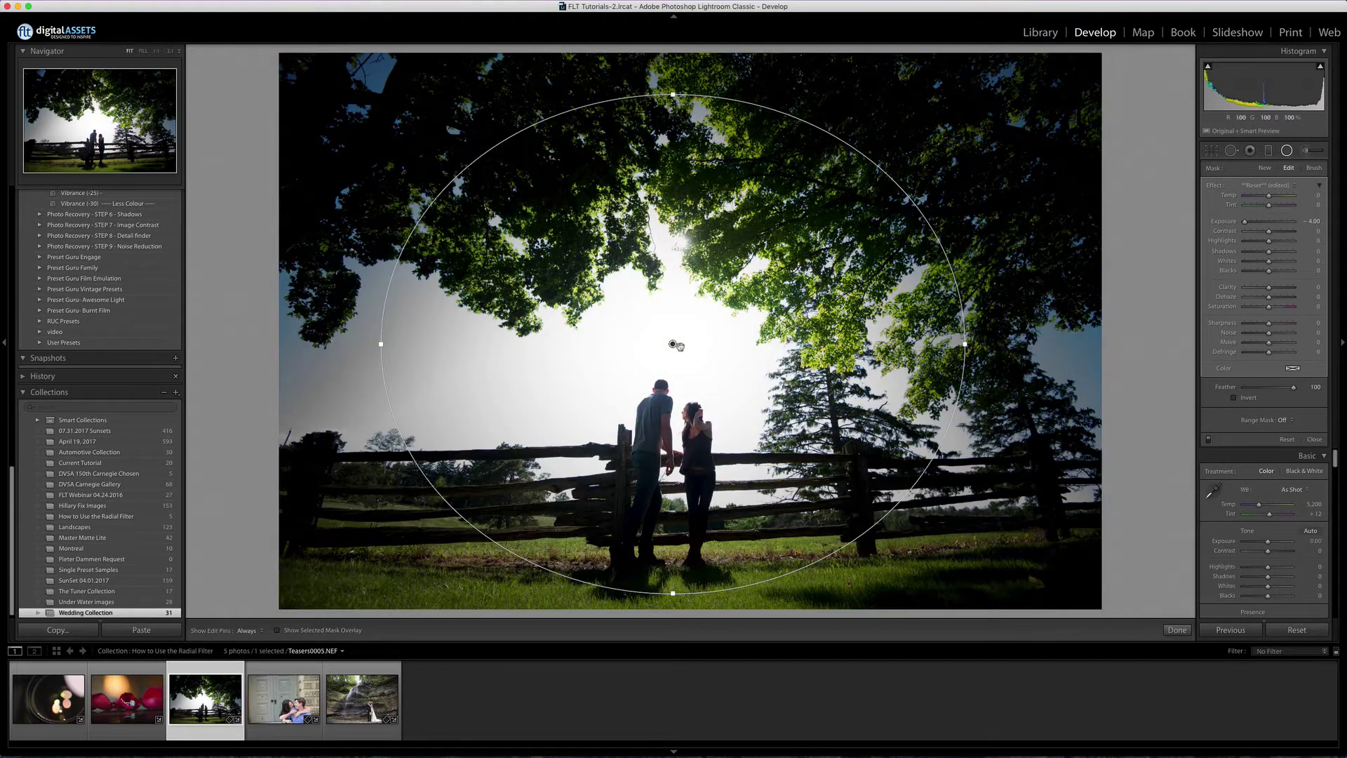
pyautogui.moveTo(672, 344); pyautogui.dragTo(703, 404)
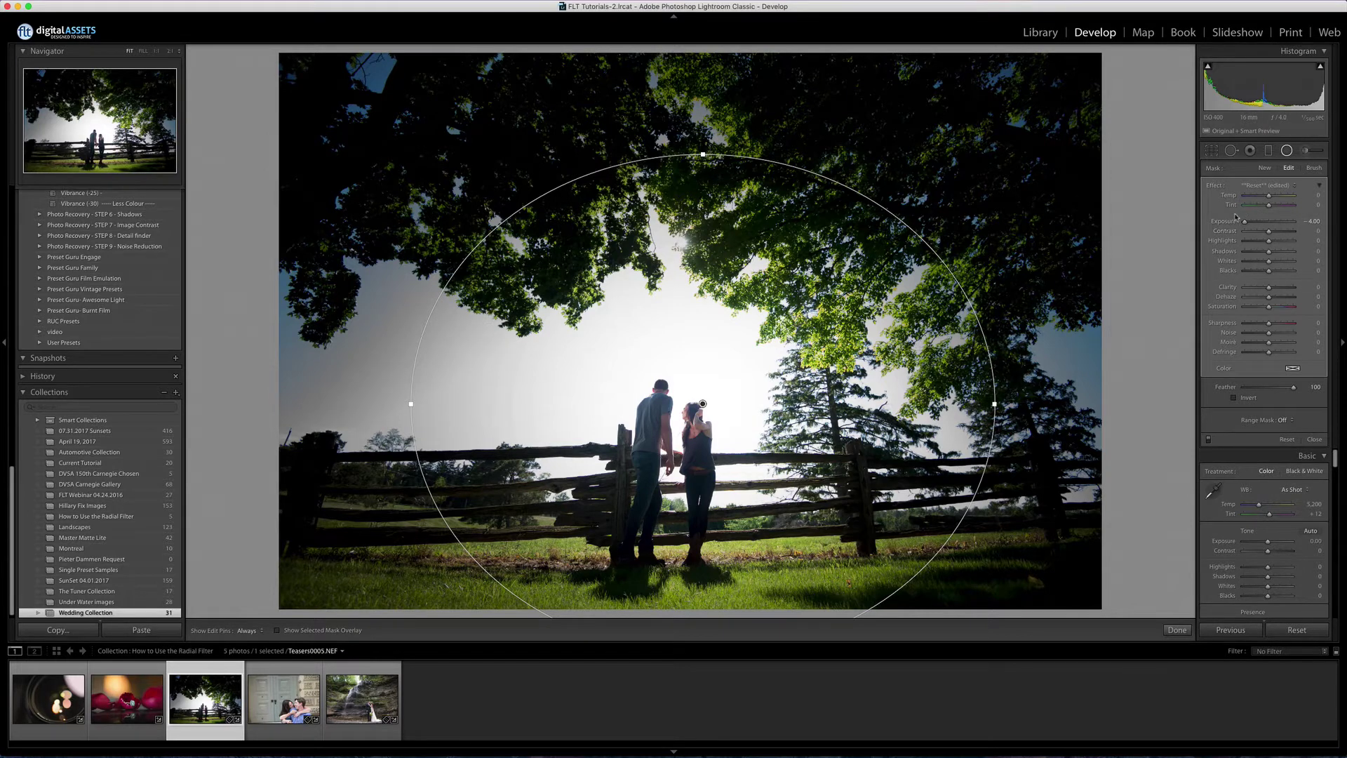
# Move the radial filter up to centre it in the sky above the couple, and set its Exposure to -0.92.
pyautogui.moveTo(702, 403); pyautogui.dragTo(710, 353)
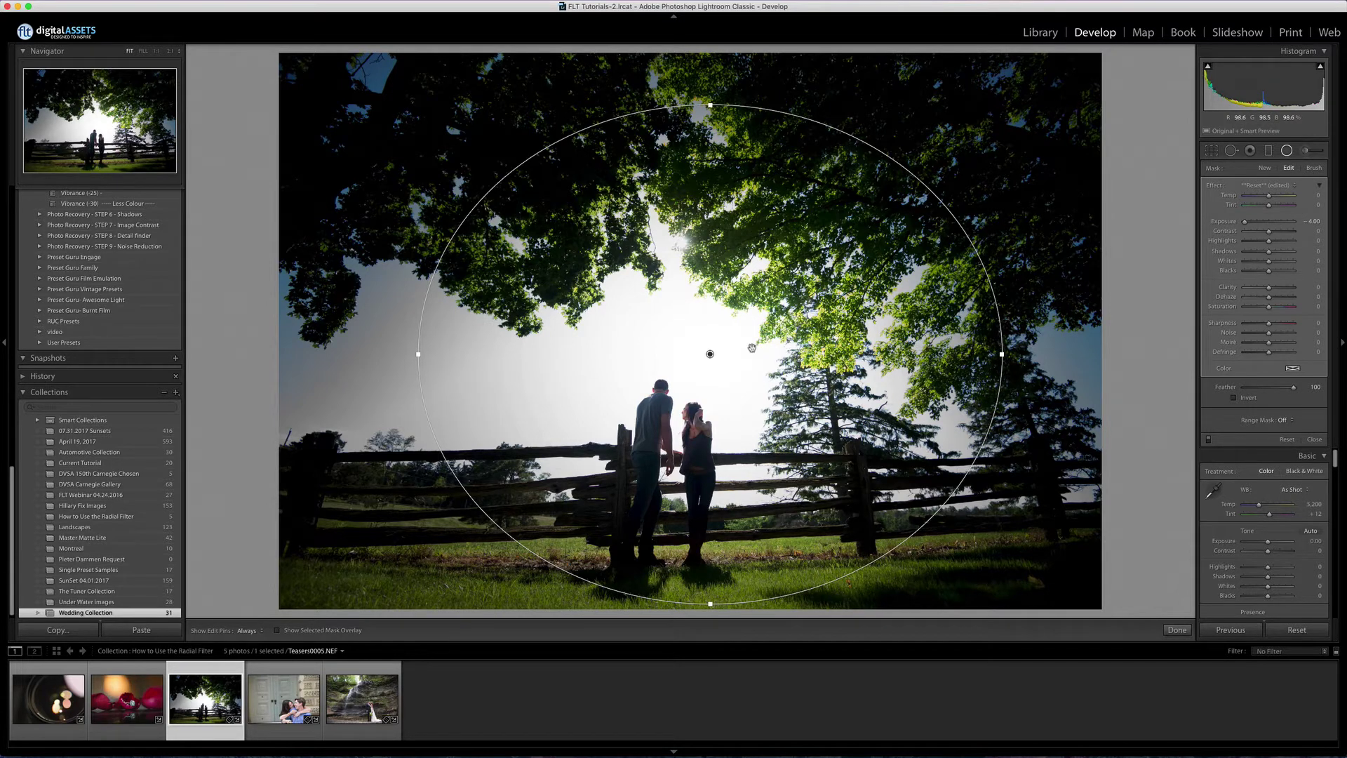
pyautogui.moveTo(708, 353); pyautogui.dragTo(670, 320)
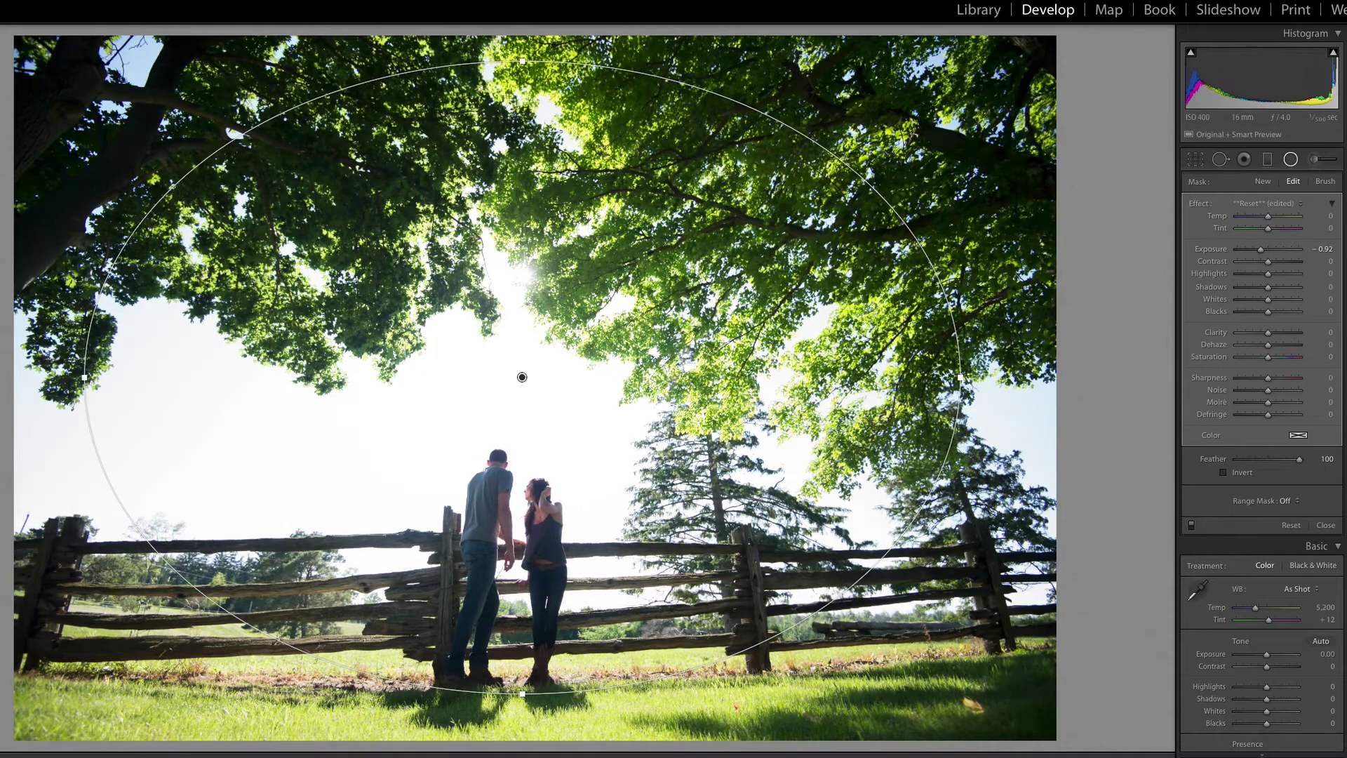
# Close and reopen the Radial Filter, select the existing filter's pin above the couple, and delete that filter.
pyautogui.click(1291, 159)
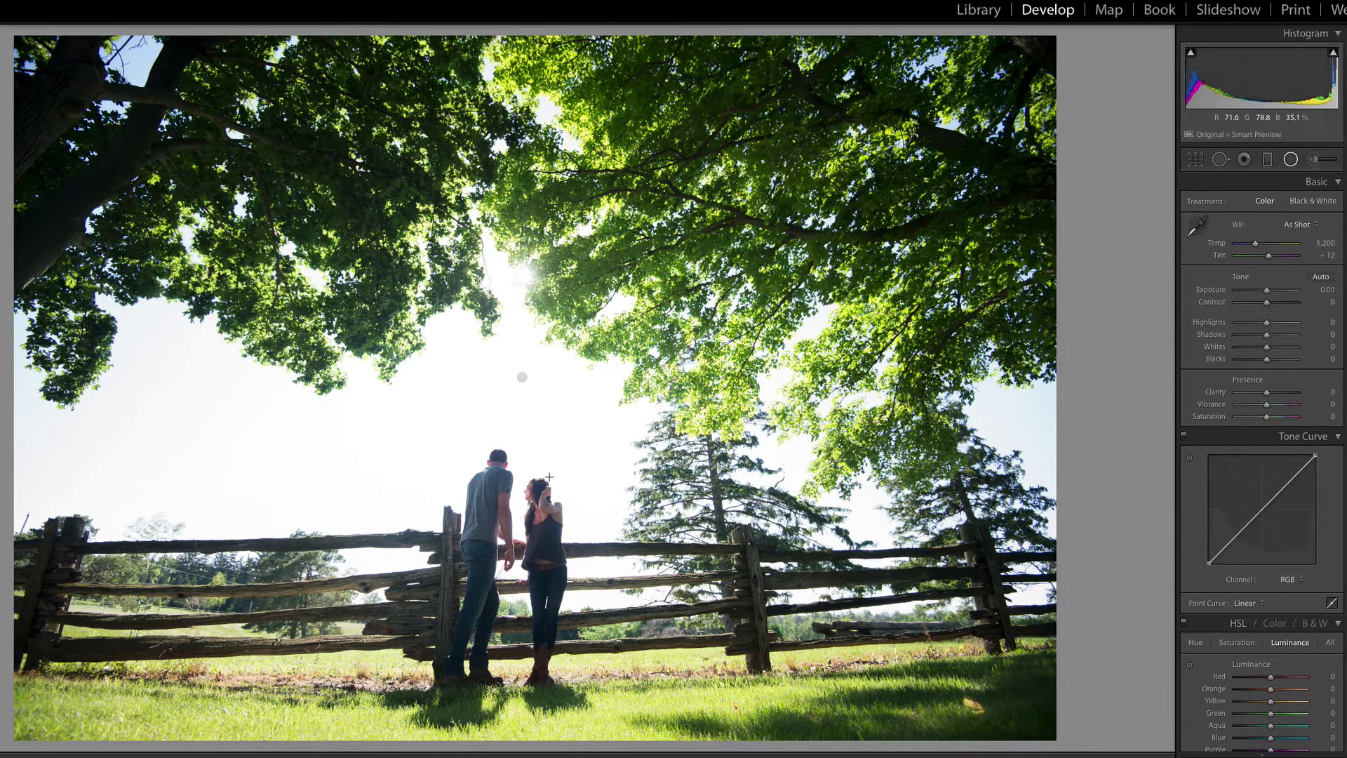
pyautogui.click(1292, 159)
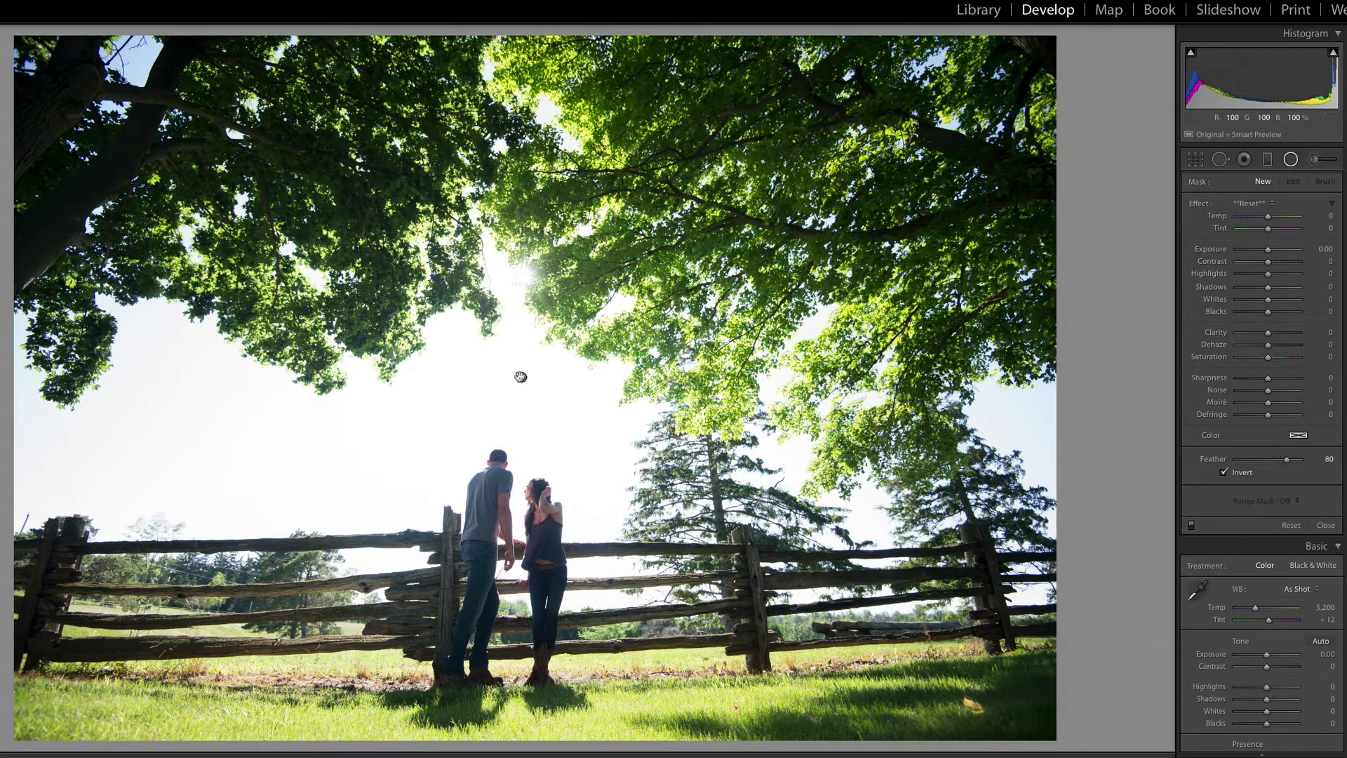
pyautogui.click(521, 377)
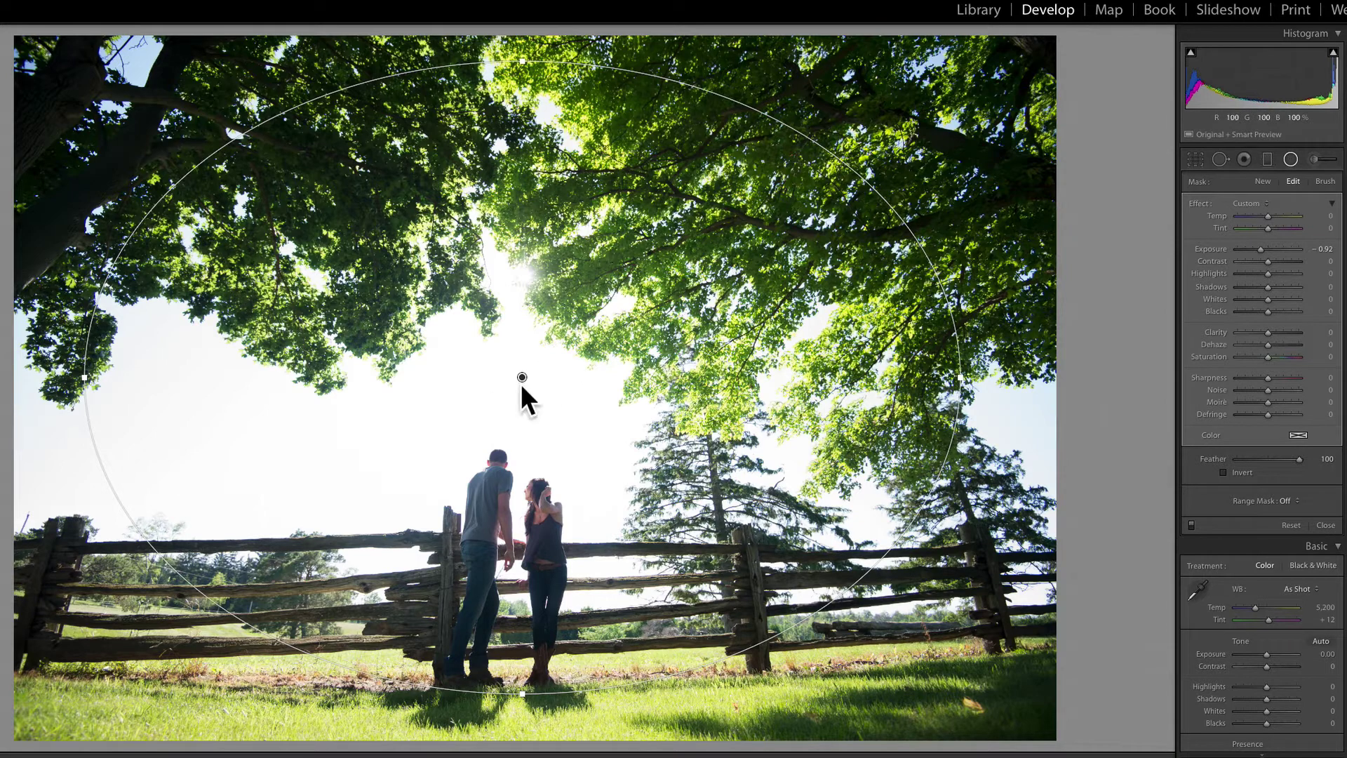
pyautogui.press('Delete')
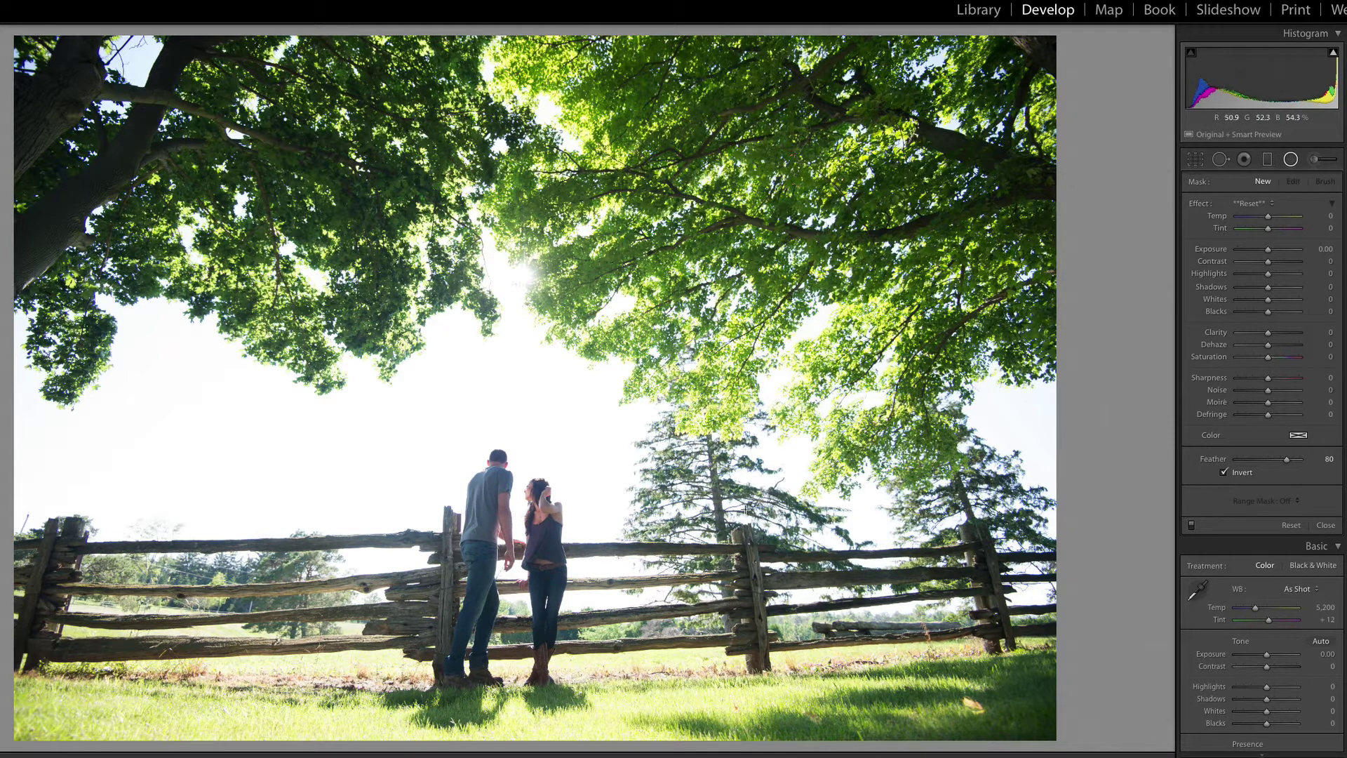
# Draw a new radial filter around the sun between the trees, enlarge it to nearly the photo's width, and centre it on the sun.
pyautogui.click(1290, 160)
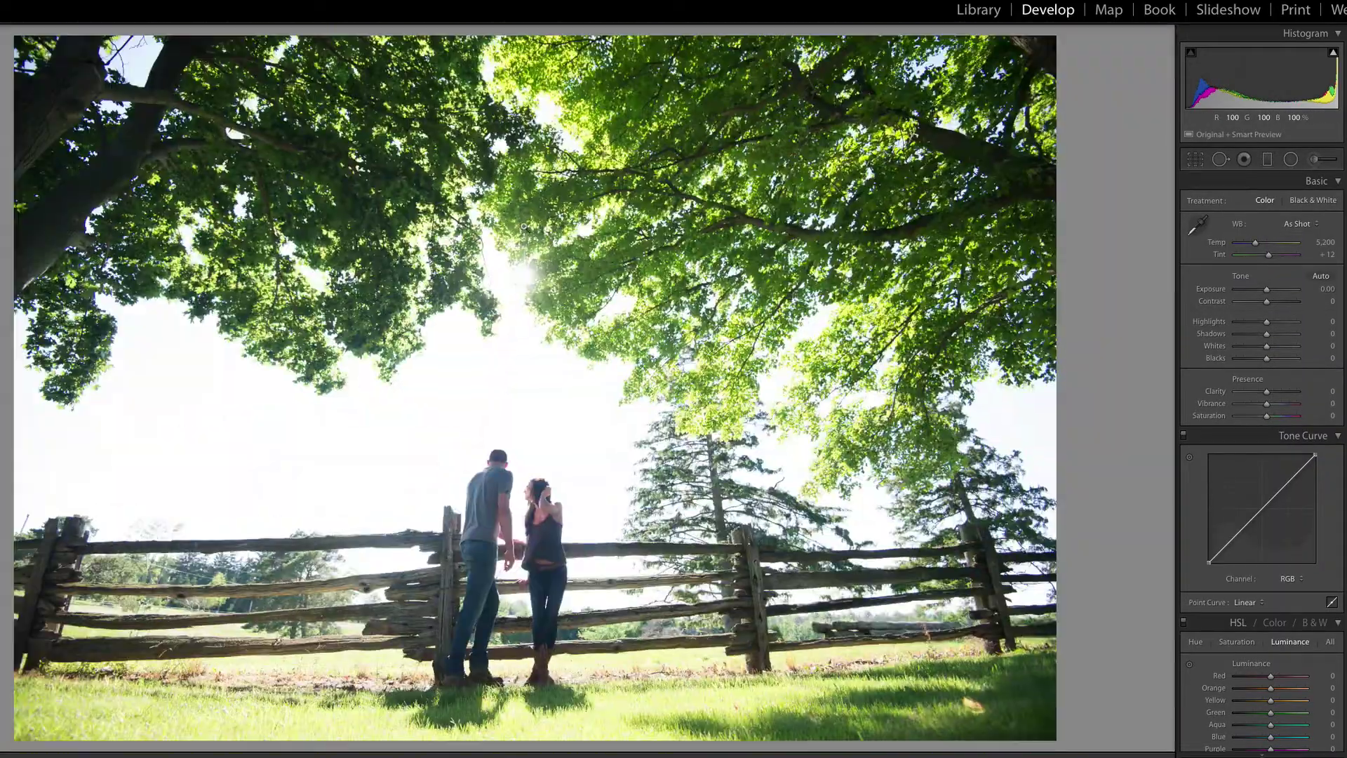
pyautogui.click(1292, 159)
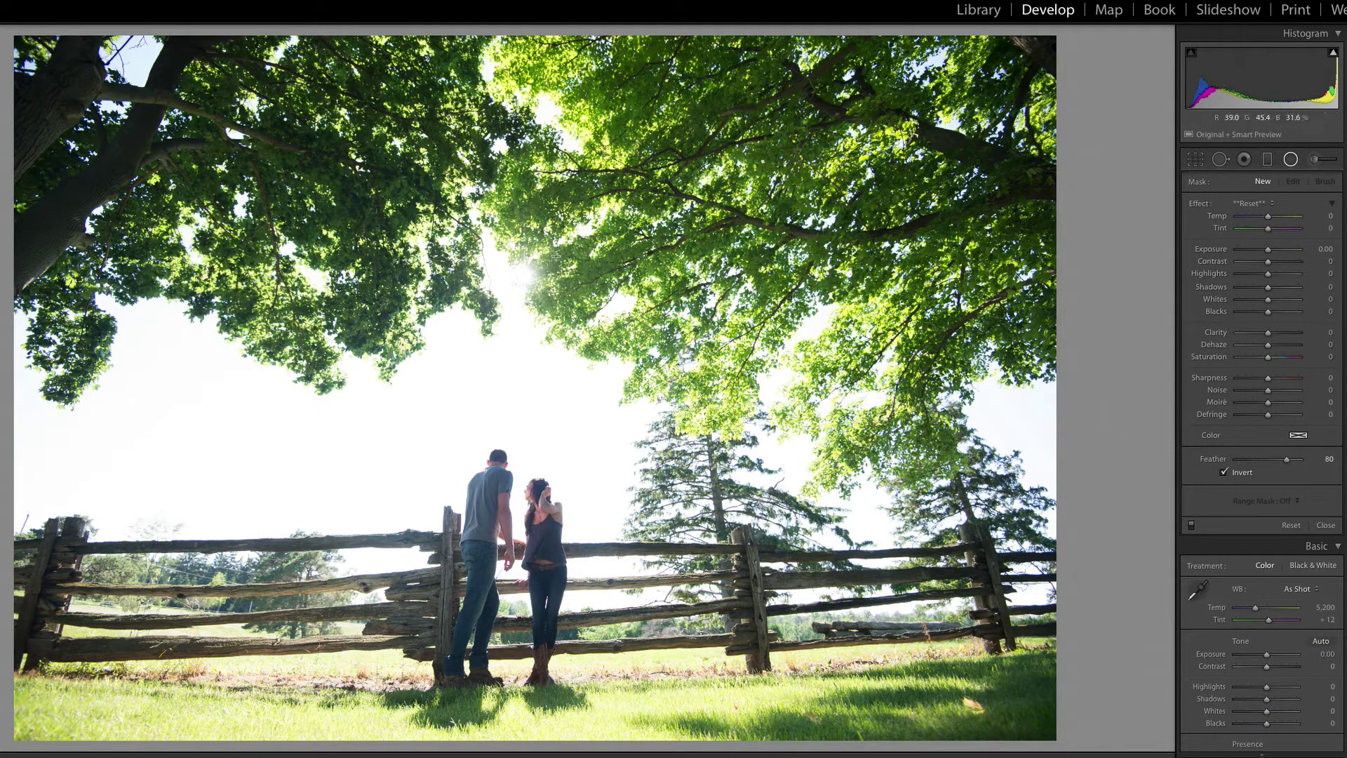
pyautogui.moveTo(410, 313)
pyautogui.mouseDown()
pyautogui.moveTo(727, 567)
pyautogui.moveTo(757, 615)
pyautogui.moveTo(507, 270)
pyautogui.mouseUp()
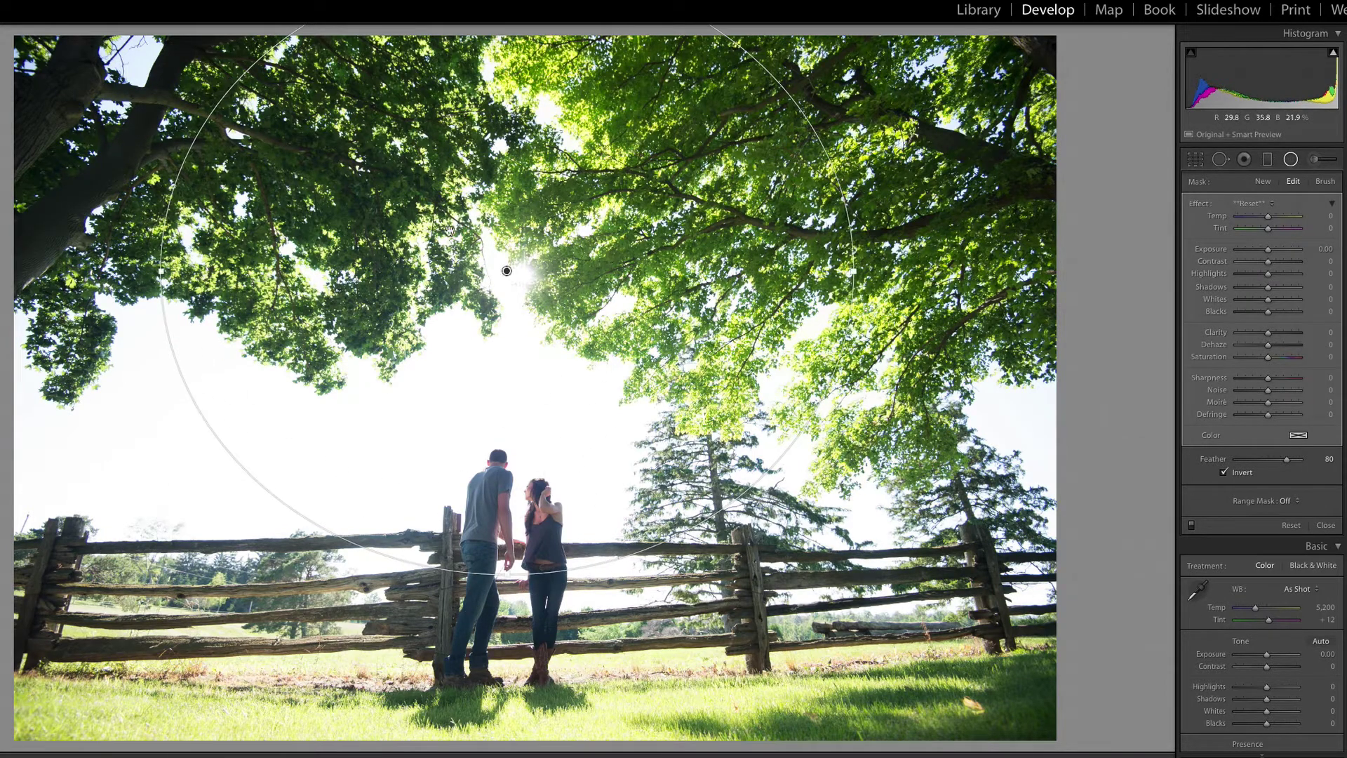
pyautogui.moveTo(506, 572); pyautogui.dragTo(506, 672)
pyautogui.moveTo(161, 271); pyautogui.dragTo(100, 271)
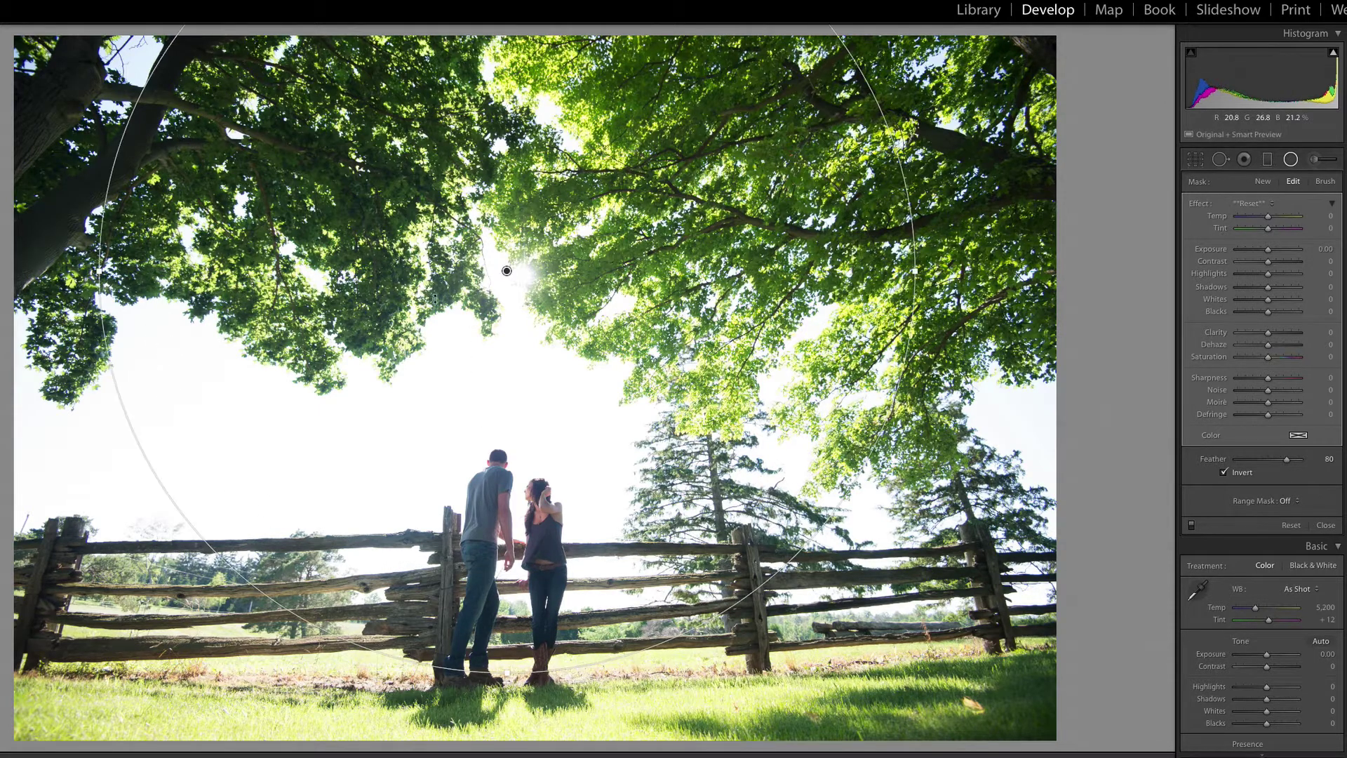
pyautogui.moveTo(504, 268); pyautogui.dragTo(516, 275)
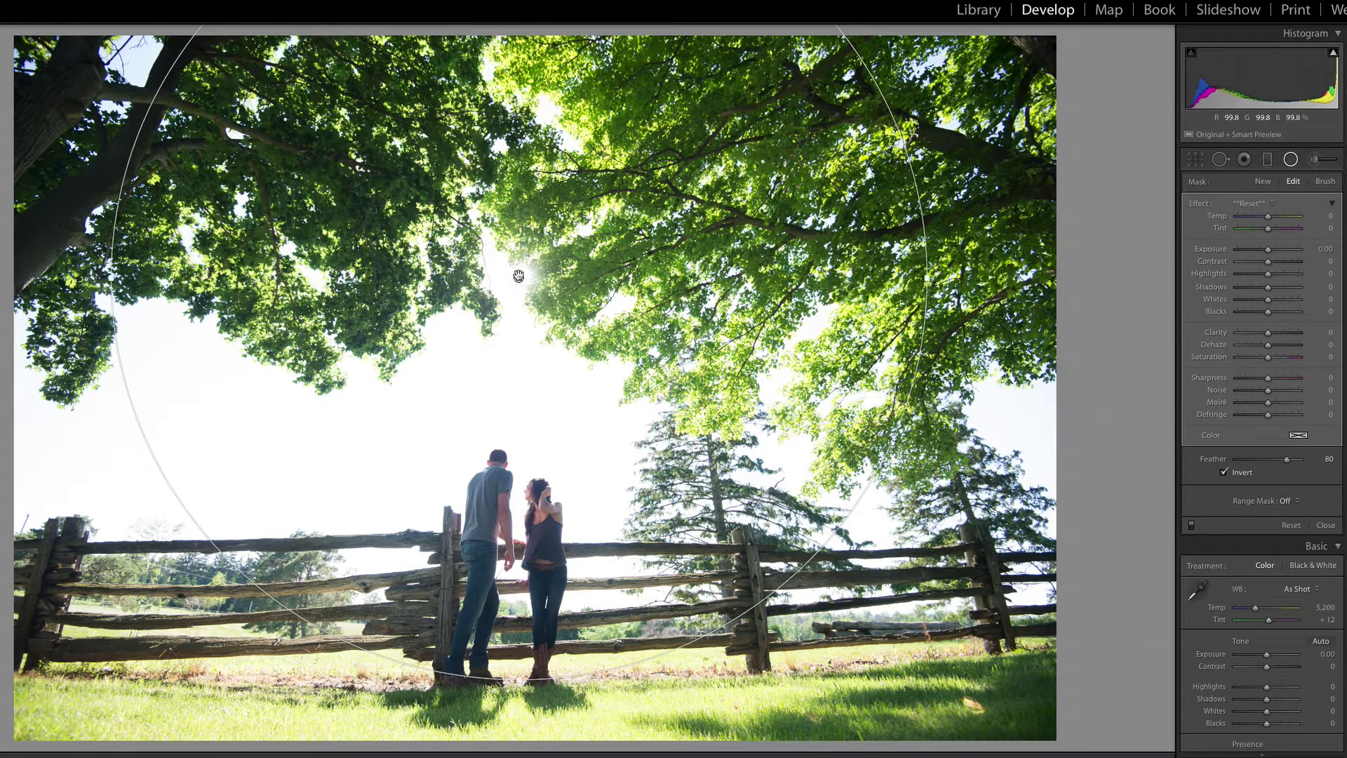
pyautogui.moveTo(927, 278); pyautogui.dragTo(993, 278)
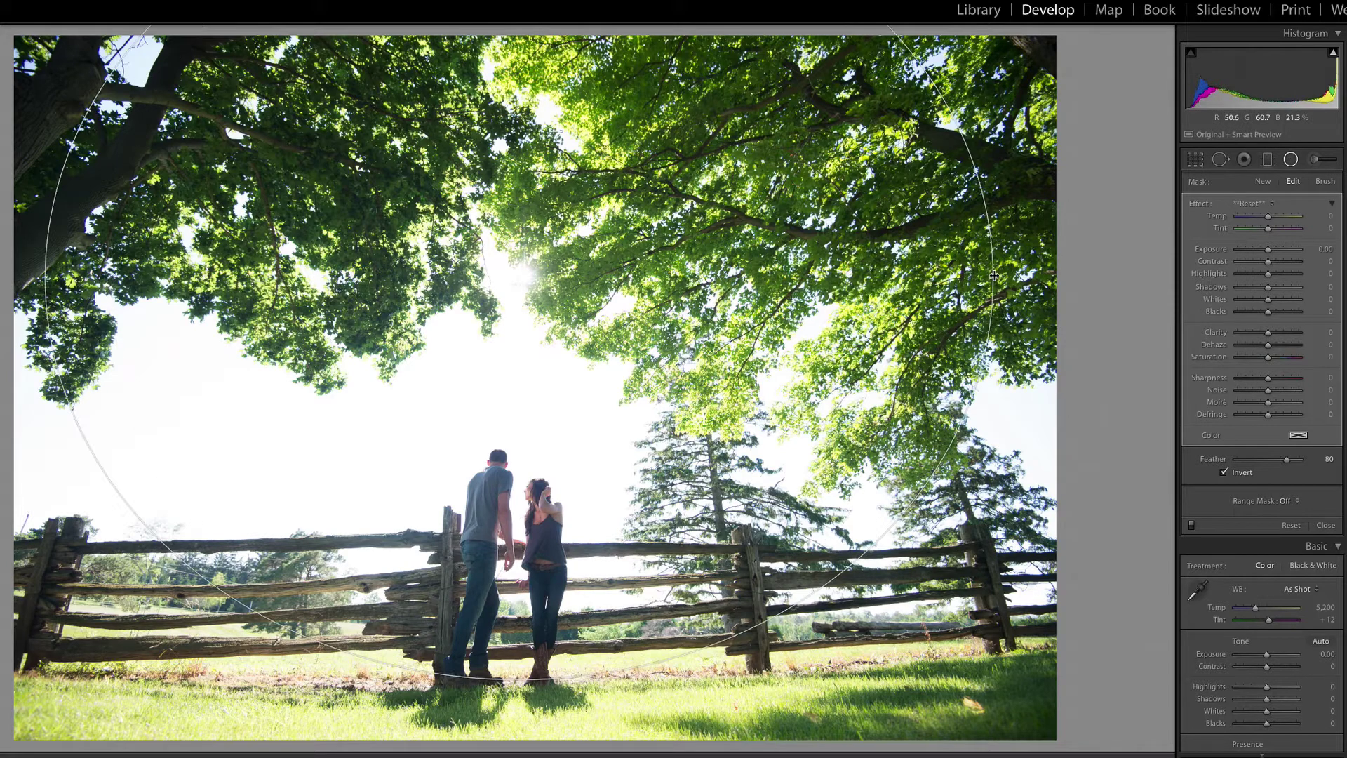
pyautogui.moveTo(518, 277); pyautogui.dragTo(538, 282)
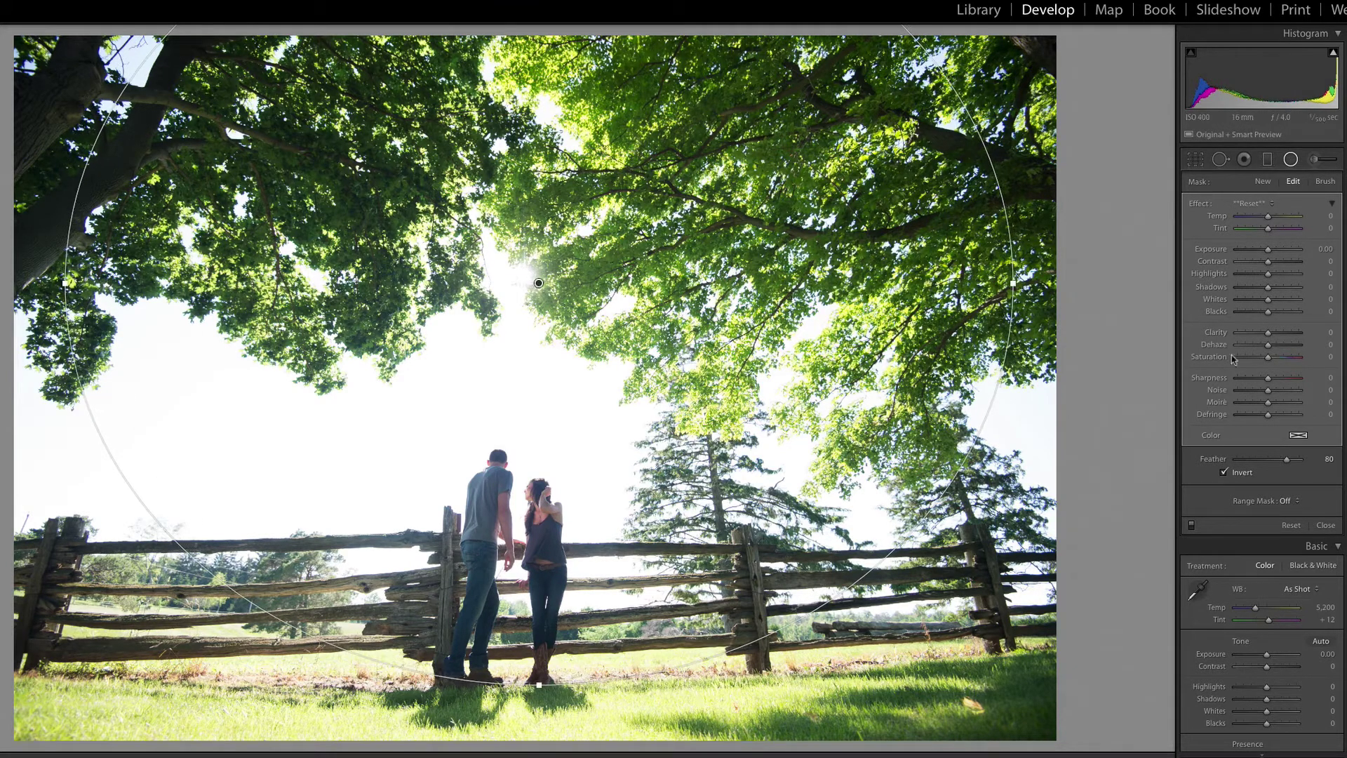
# Set the large filter's Temp to 100 and Saturation to 76, and widen it past the photo's sides, keeping it centred on the sun.
pyautogui.moveTo(1270, 217); pyautogui.dragTo(1306, 215)
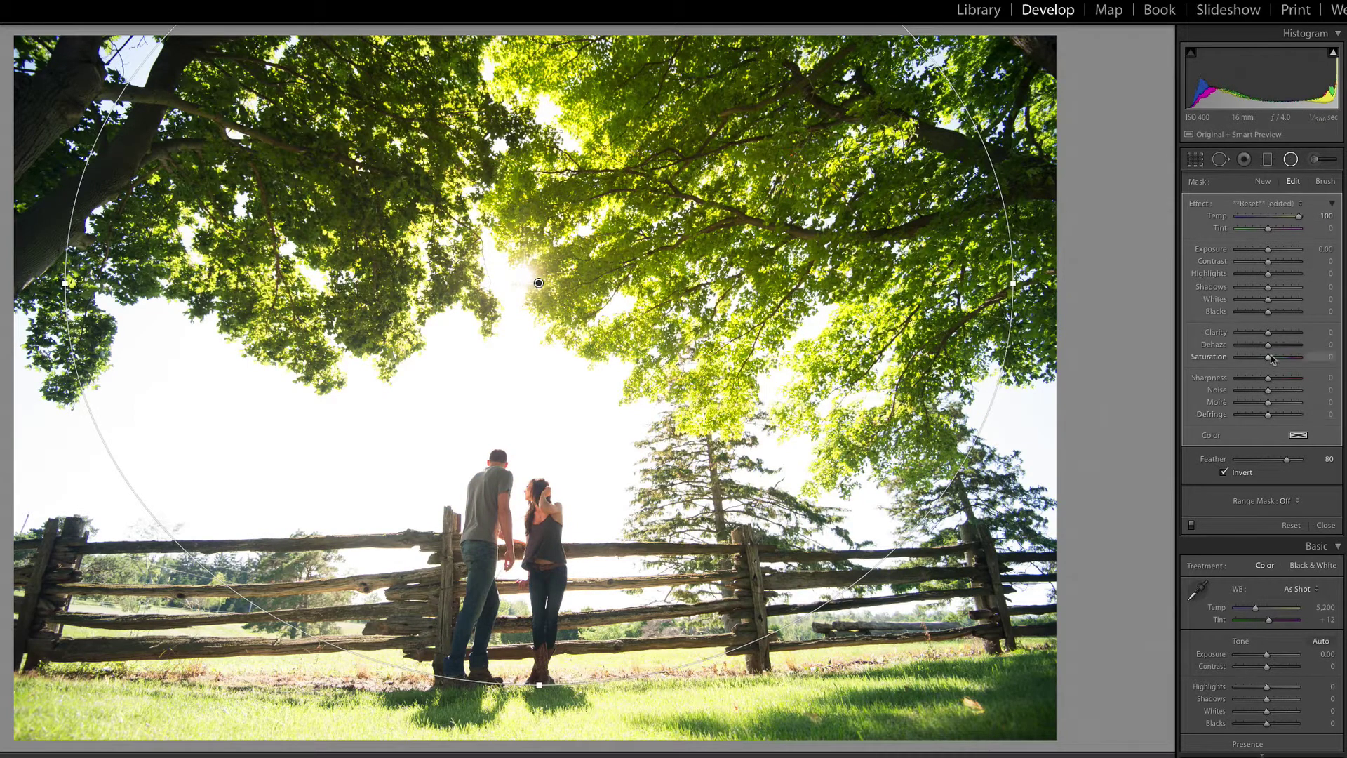
pyautogui.moveTo(1270, 359); pyautogui.dragTo(1296, 357)
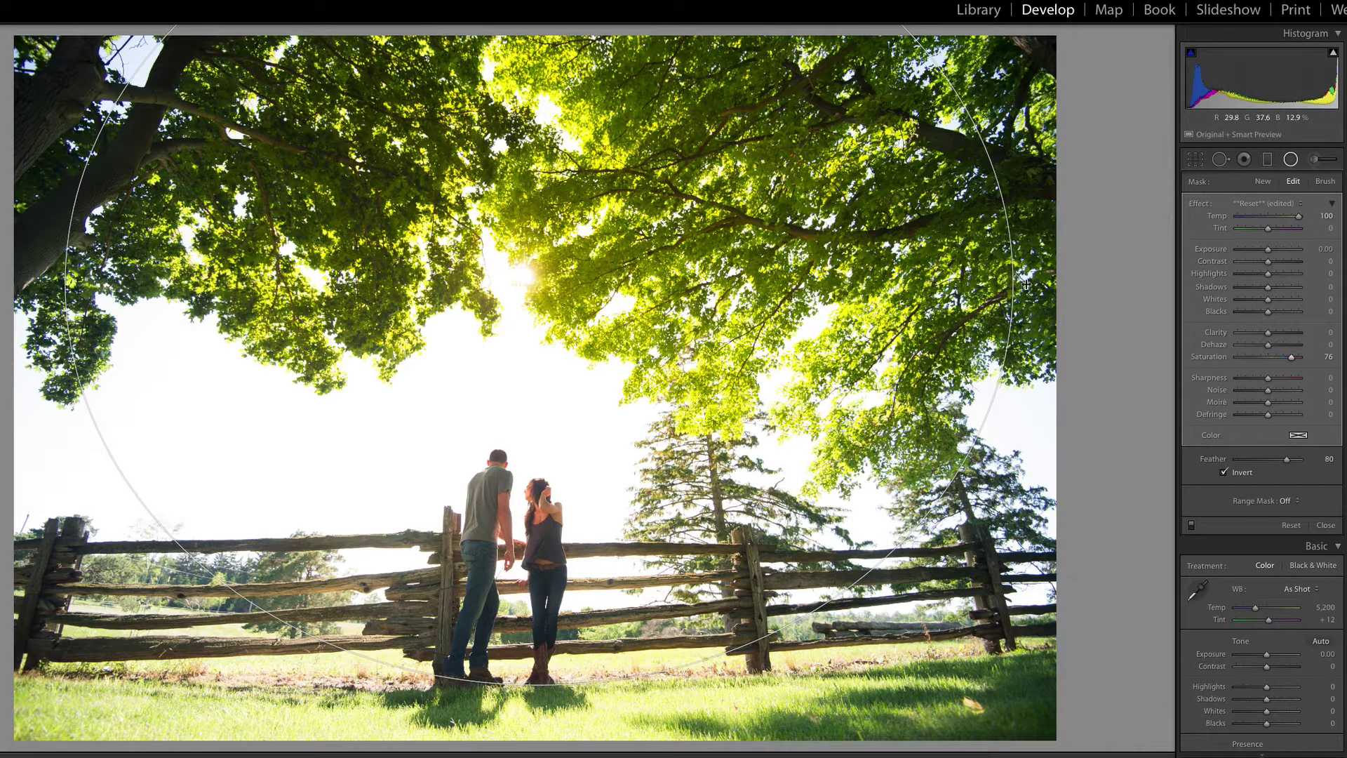
pyautogui.moveTo(1013, 283); pyautogui.dragTo(1131, 291)
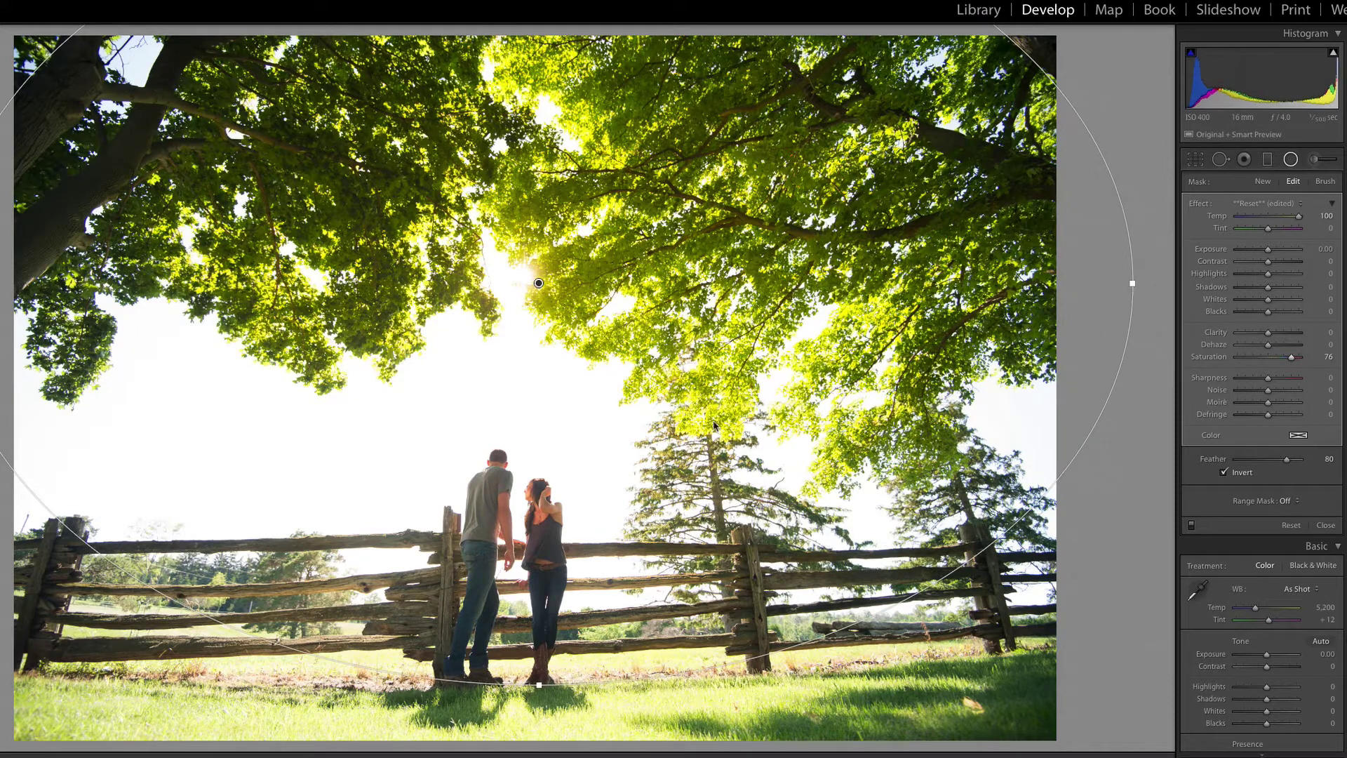
pyautogui.moveTo(538, 283); pyautogui.dragTo(512, 283)
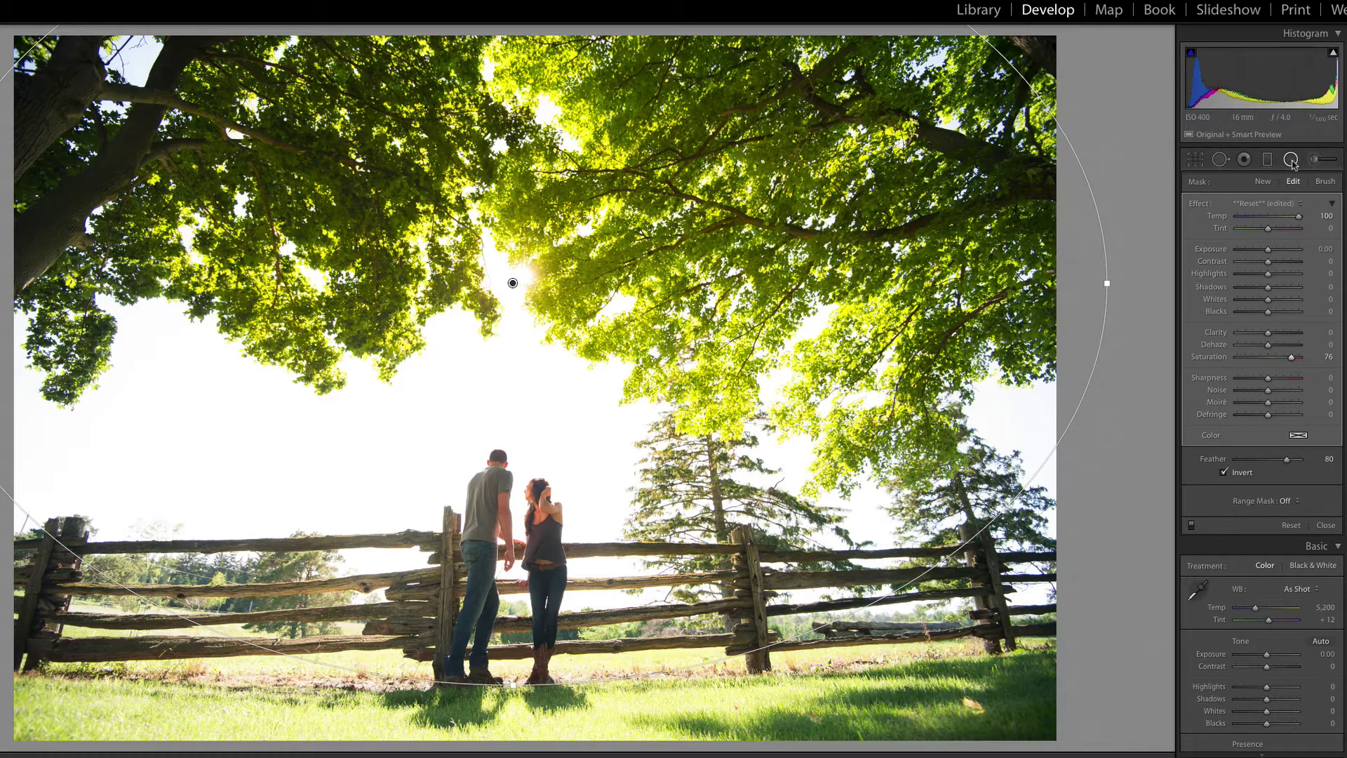
# Start a new radial filter with Temp 25, Exposure 0.58, Saturation 19 and a warm yellow colour tint.
pyautogui.click(1261, 181)
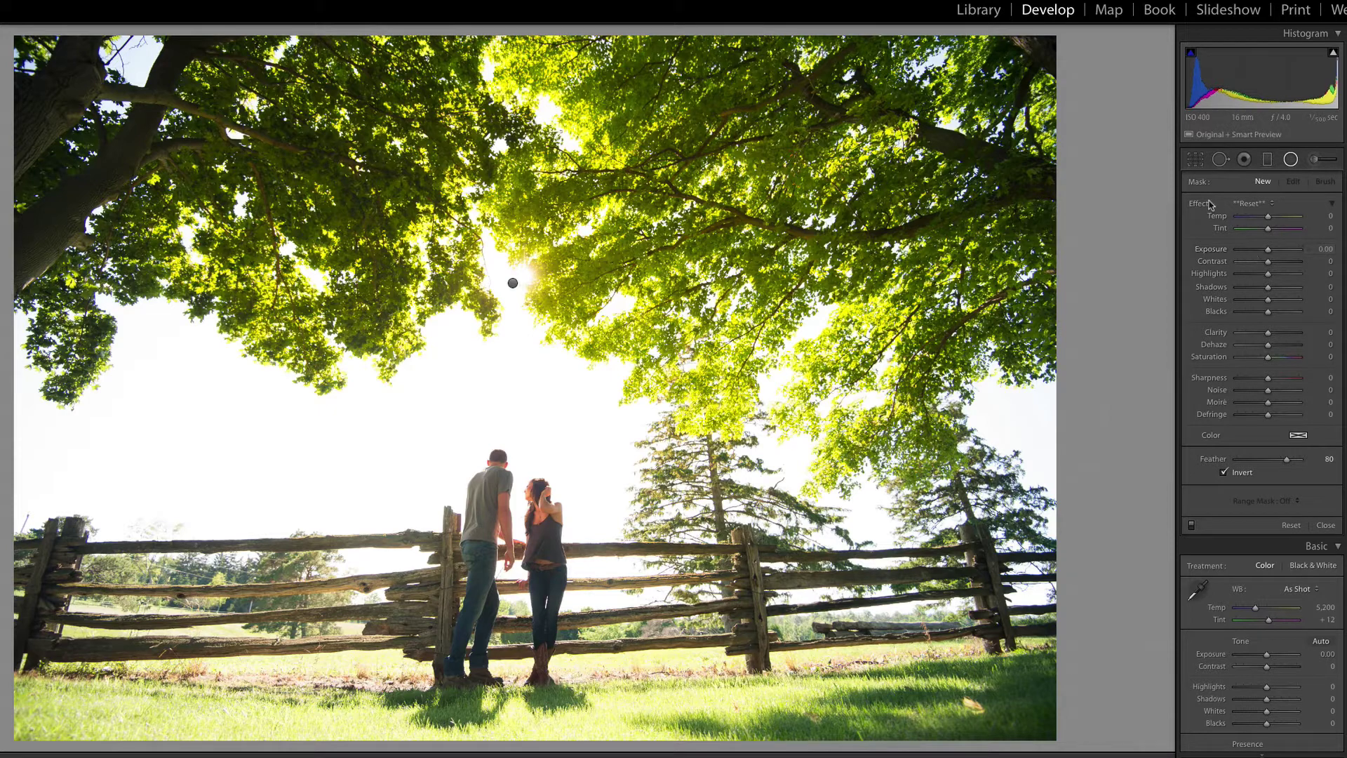
pyautogui.moveTo(1268, 251); pyautogui.dragTo(1272, 251)
pyautogui.click(1297, 438)
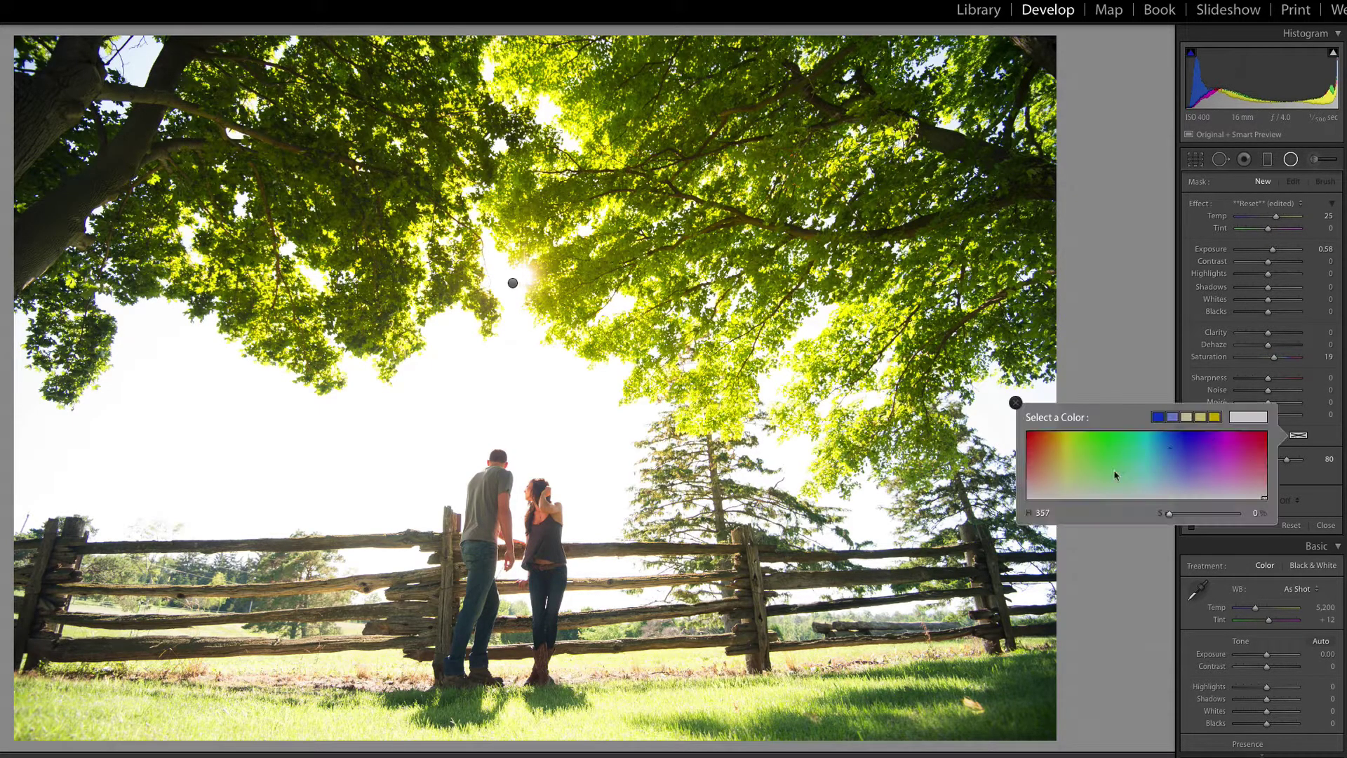
pyautogui.click(1062, 446)
pyautogui.click(1015, 402)
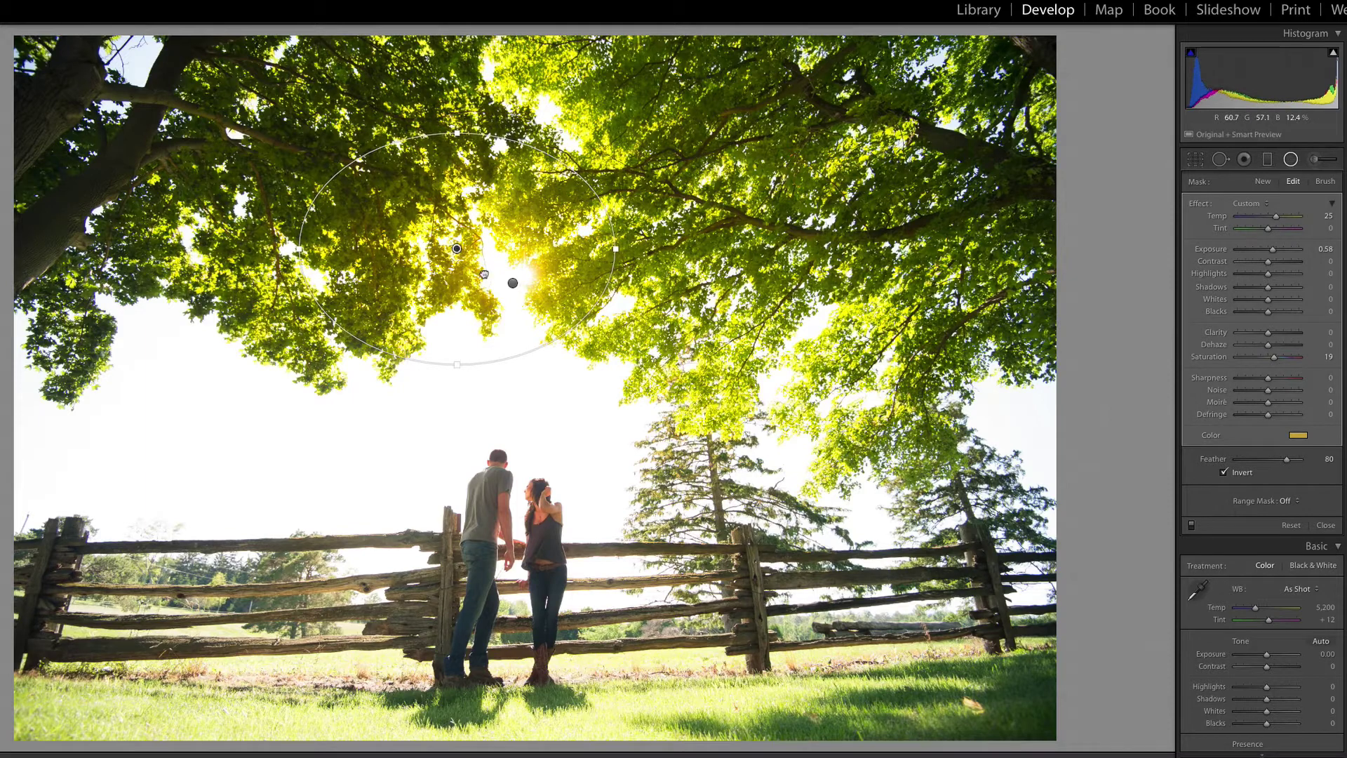
# Centre the yellow-tinted filter on the sun and enlarge it into a wide ellipse reaching from the upper branches to the couple's heads.
pyautogui.moveTo(457, 246); pyautogui.dragTo(502, 282)
pyautogui.moveTo(344, 284); pyautogui.dragTo(242, 284)
pyautogui.moveTo(491, 175); pyautogui.dragTo(502, 59)
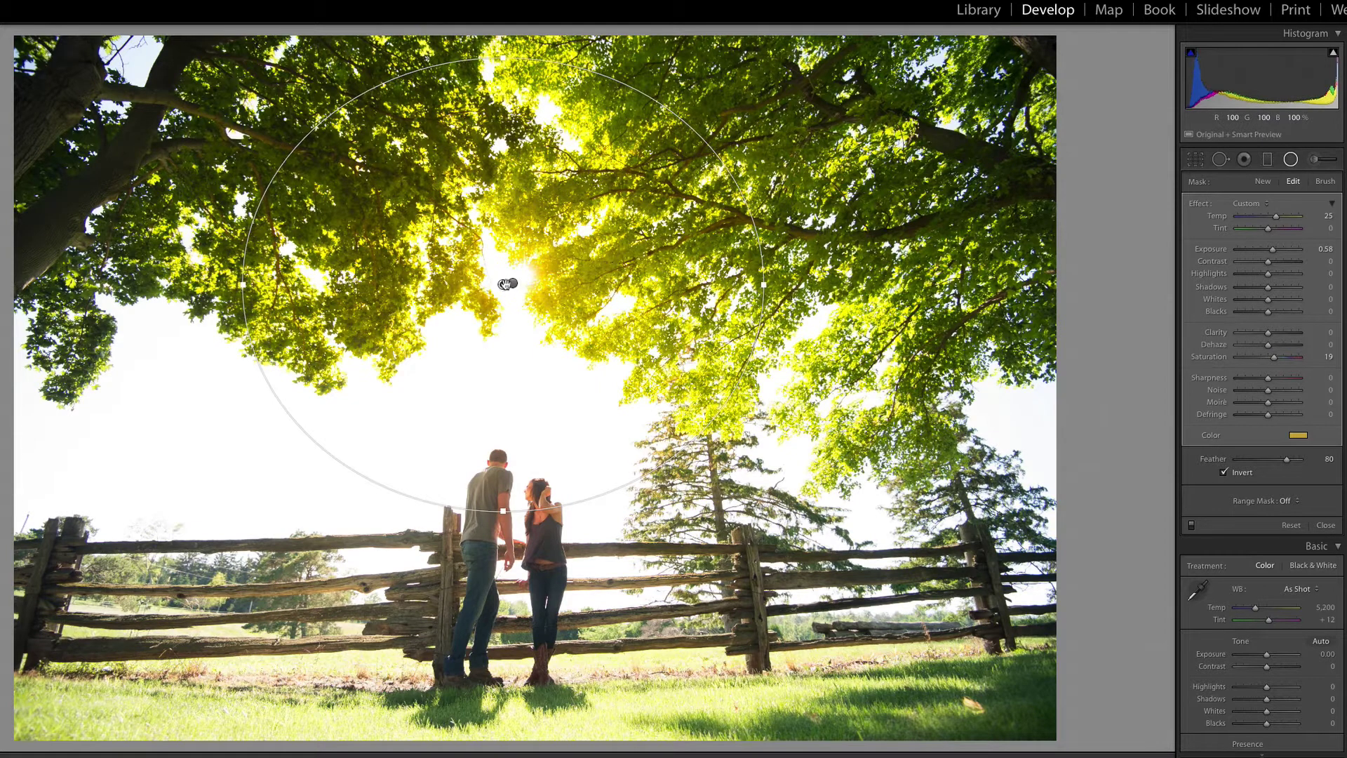
pyautogui.moveTo(508, 283)
pyautogui.mouseDown()
pyautogui.moveTo(514, 264)
pyautogui.moveTo(541, 302)
pyautogui.moveTo(522, 291)
pyautogui.mouseUp()
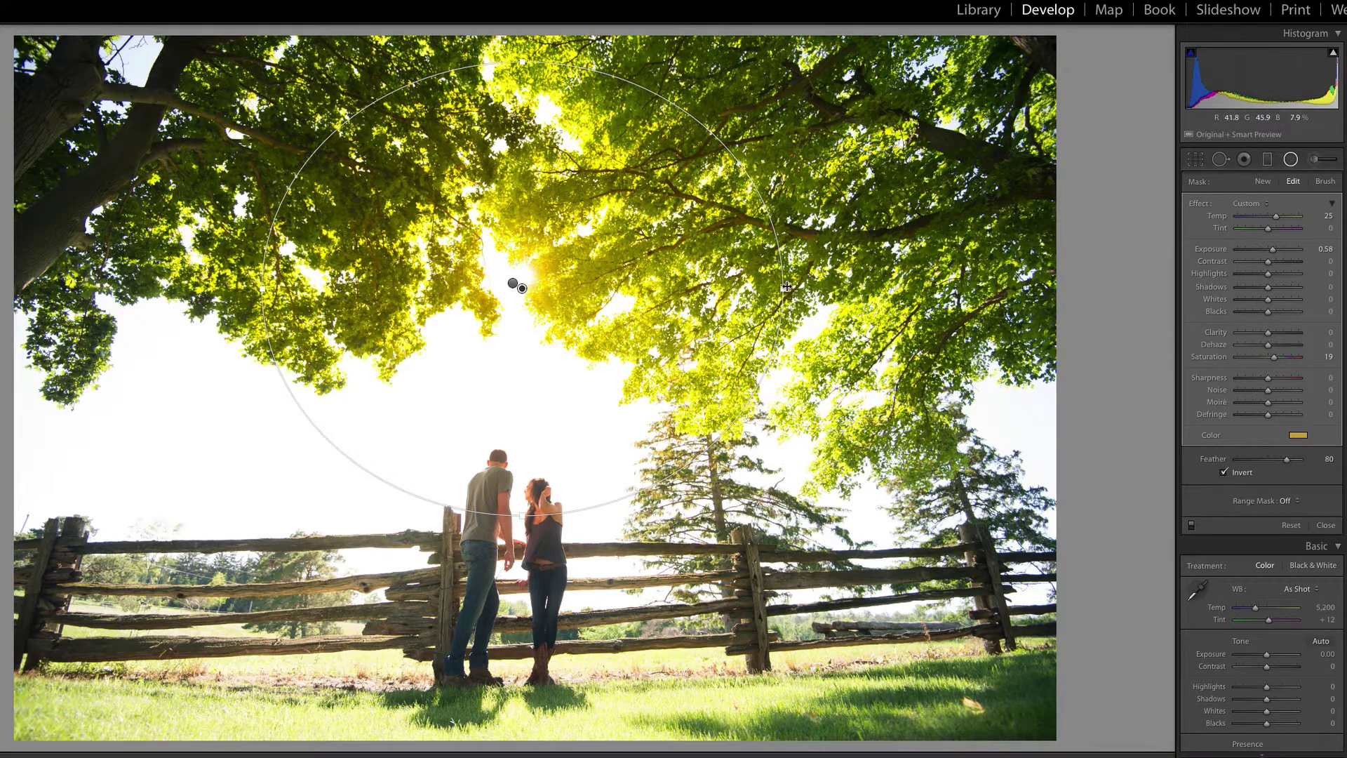
pyautogui.moveTo(787, 286); pyautogui.dragTo(901, 308)
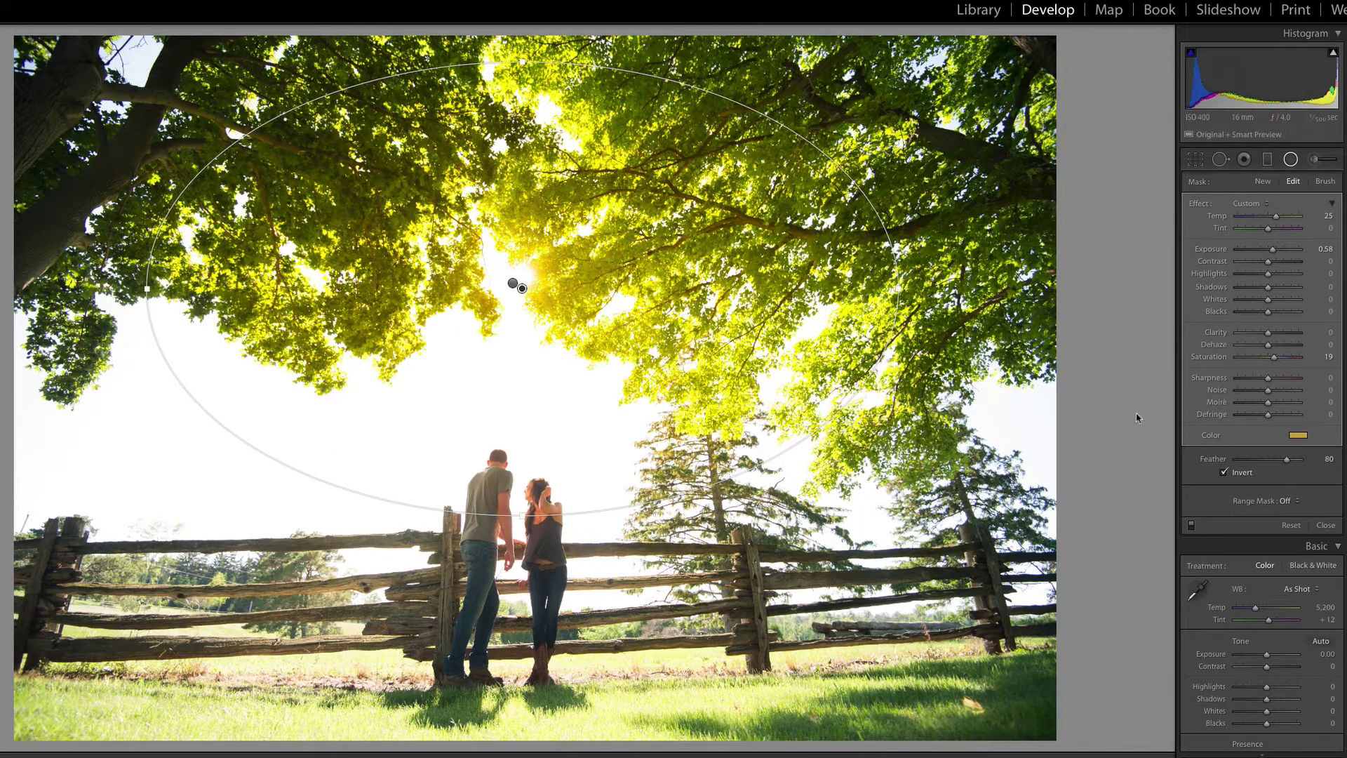
# Add a third, smaller radial filter with the same yellow settings, centre it just above the sun, and raise its Exposure to 1.26.
pyautogui.click(1262, 182)
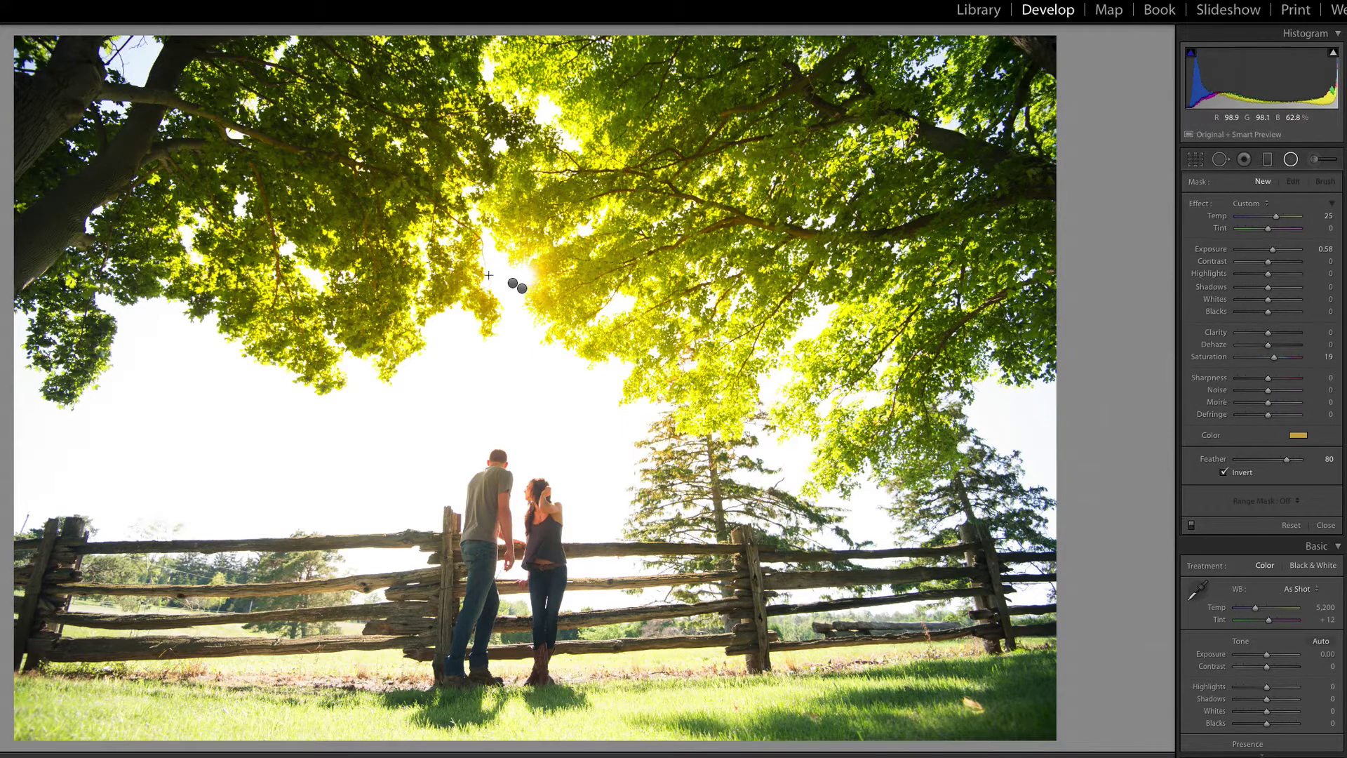
pyautogui.moveTo(444, 234); pyautogui.dragTo(569, 349)
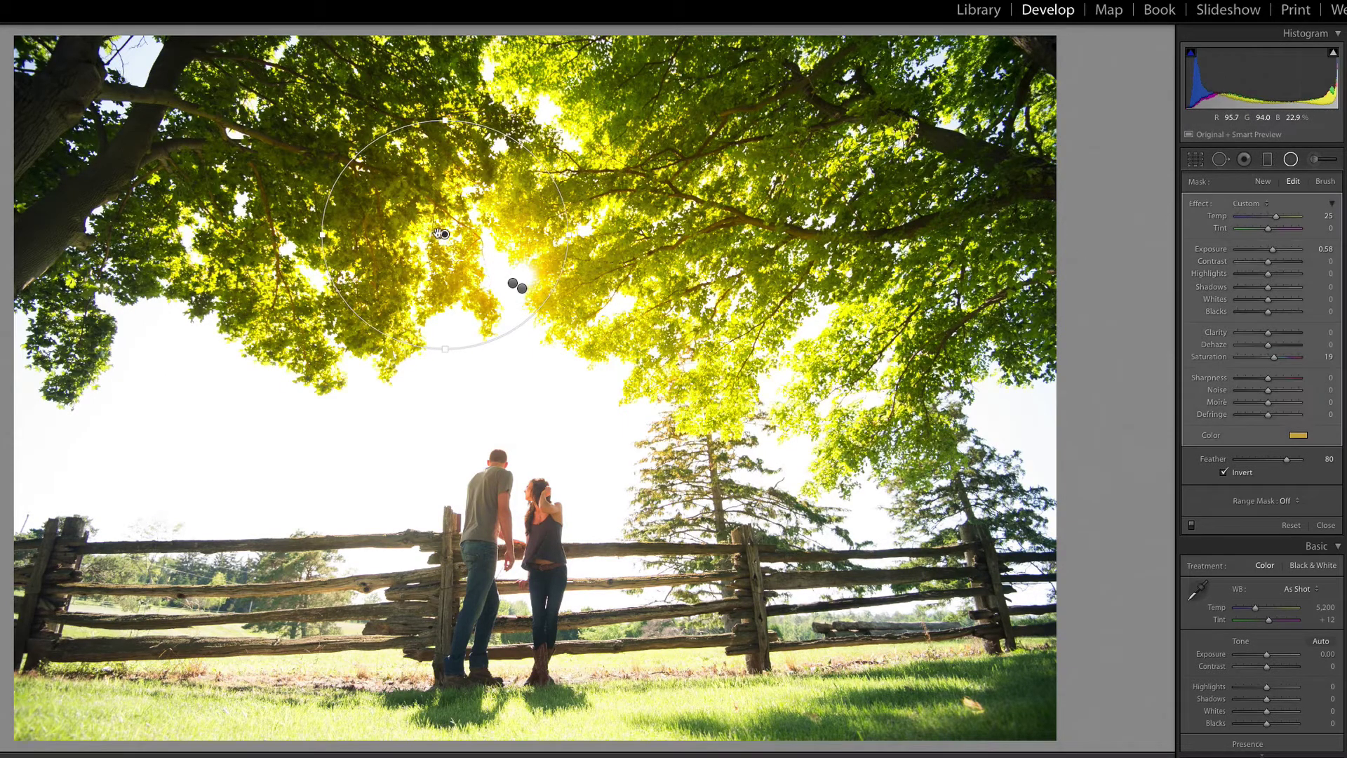
pyautogui.moveTo(438, 242); pyautogui.dragTo(489, 274)
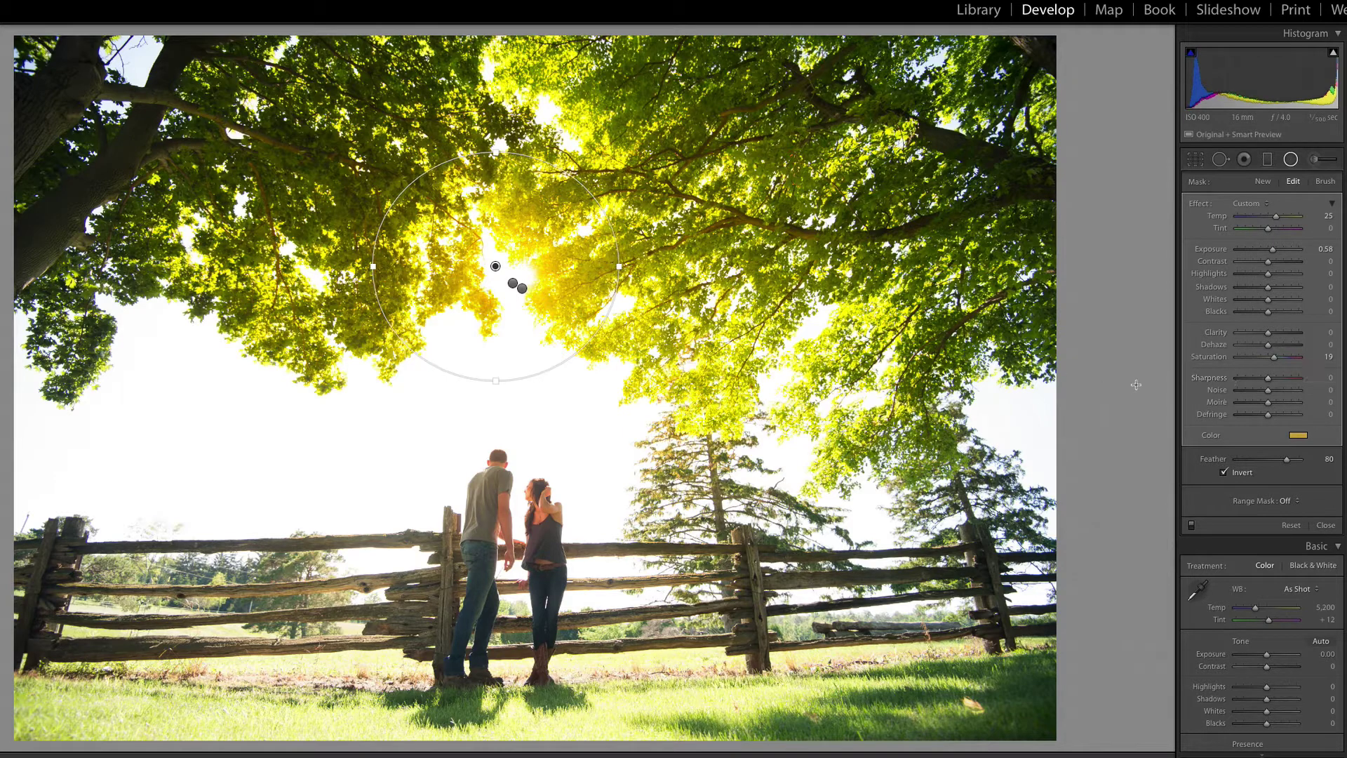
pyautogui.moveTo(495, 266)
pyautogui.mouseDown()
pyautogui.moveTo(537, 269)
pyautogui.moveTo(515, 260)
pyautogui.mouseUp()
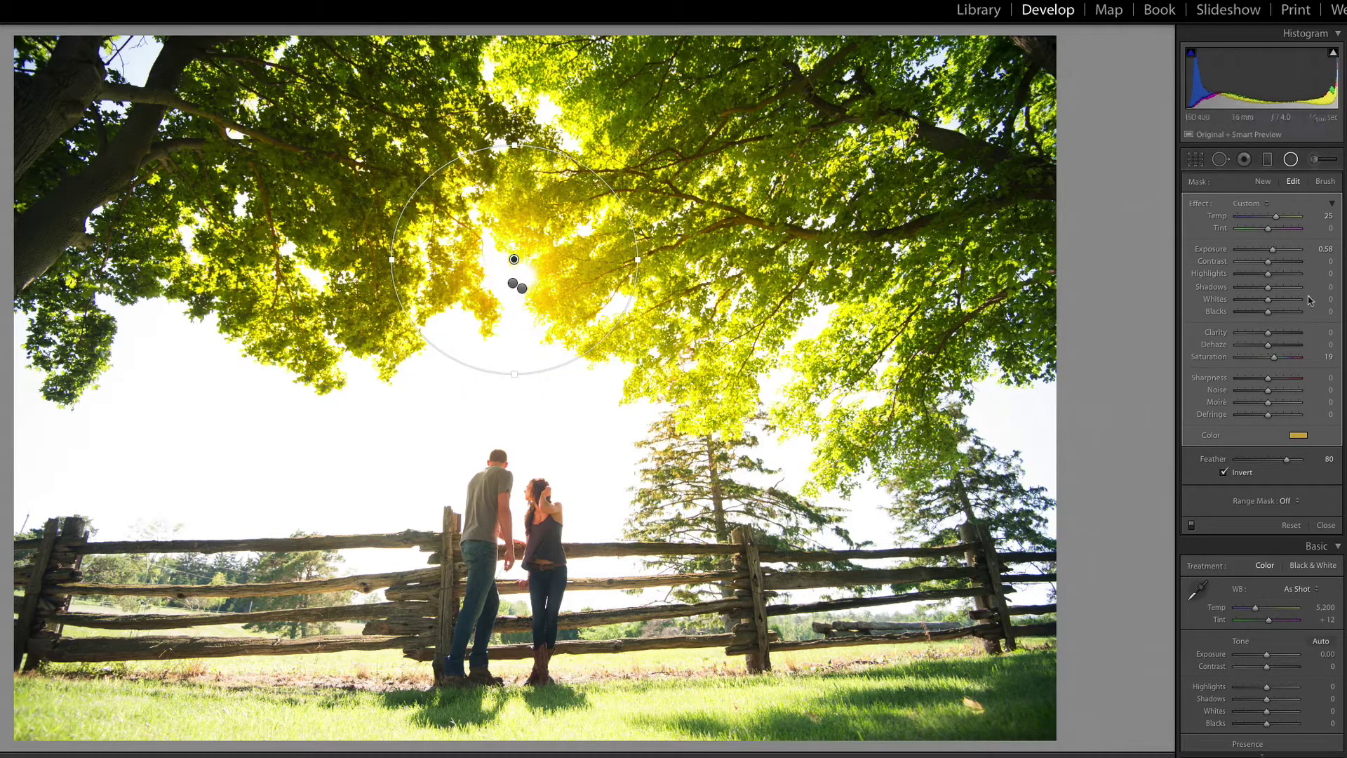
pyautogui.moveTo(1272, 251); pyautogui.dragTo(1279, 253)
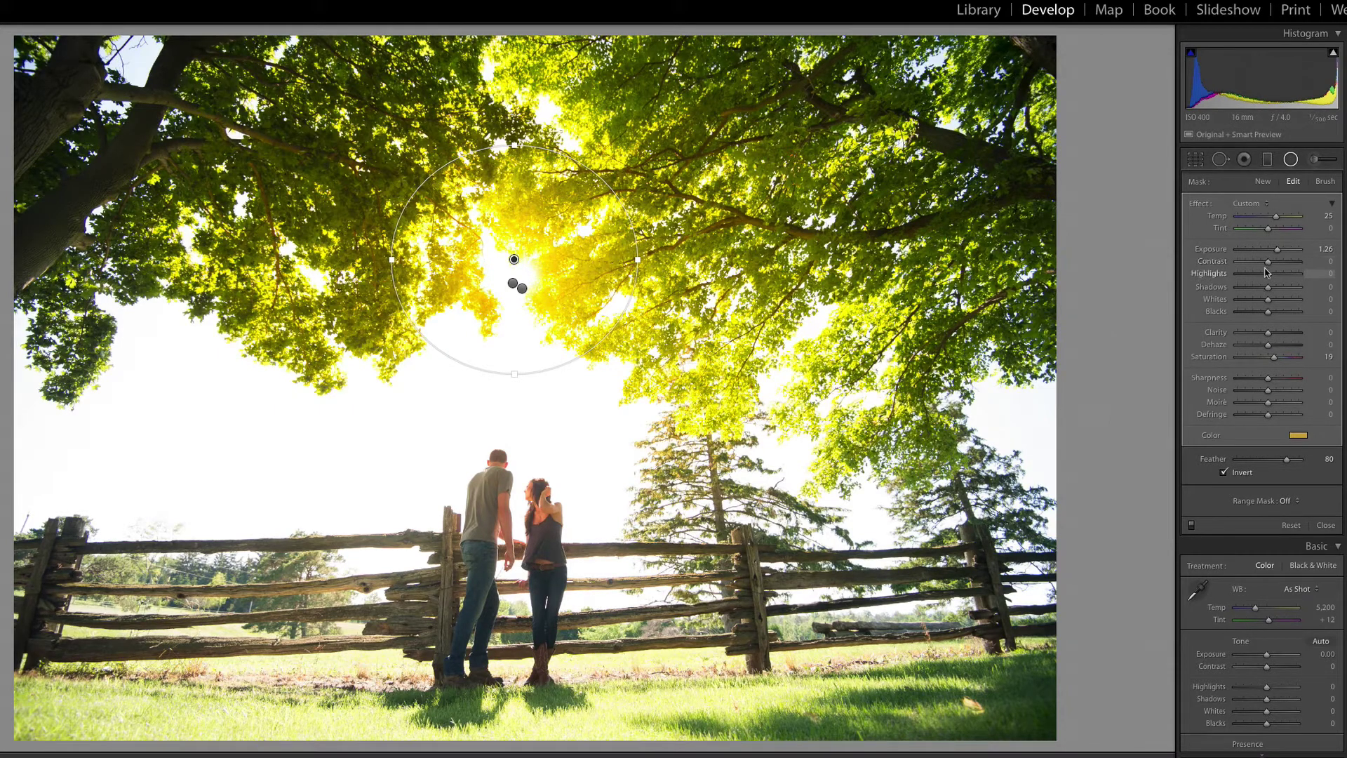
# Add a fourth, even smaller yellow radial filter with Exposure 0.58, centre it just above the sun, and close the Radial Filter.
pyautogui.click(1262, 182)
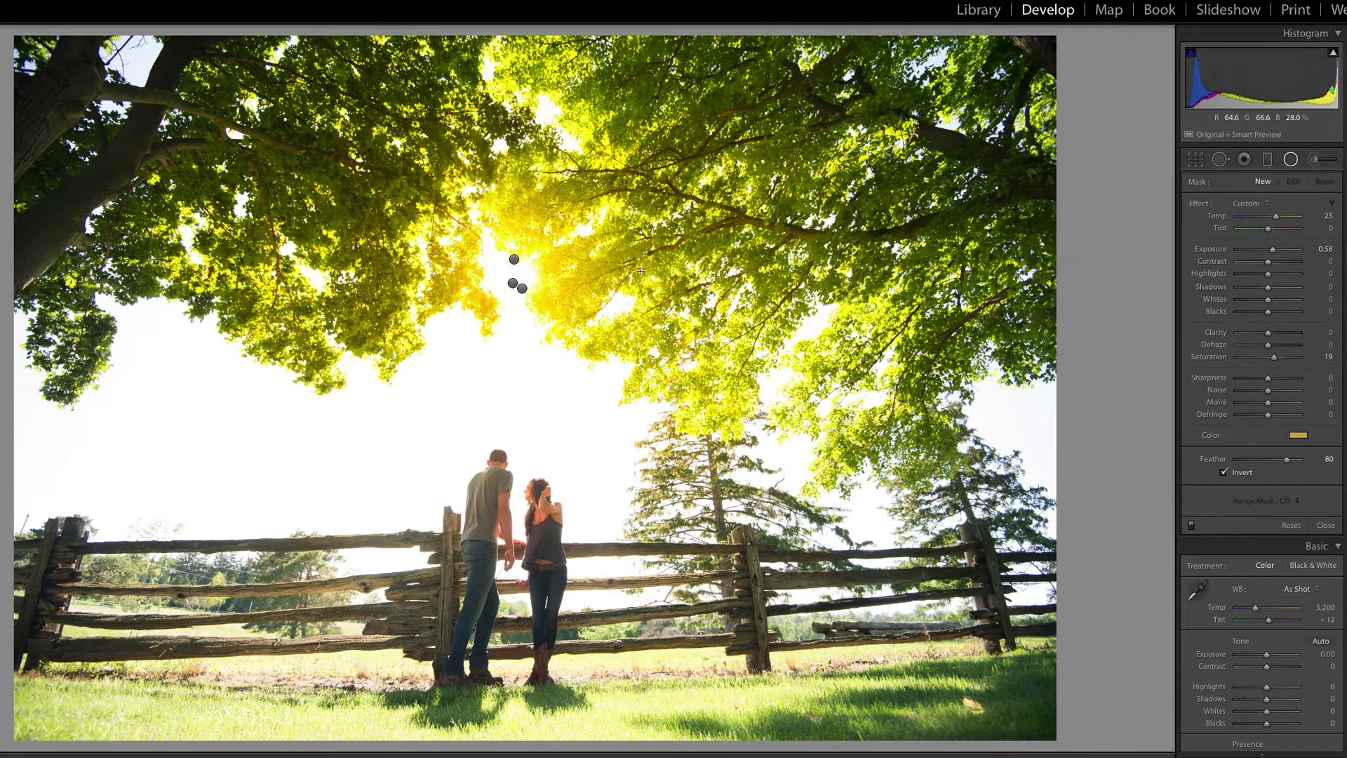
pyautogui.click(474, 223)
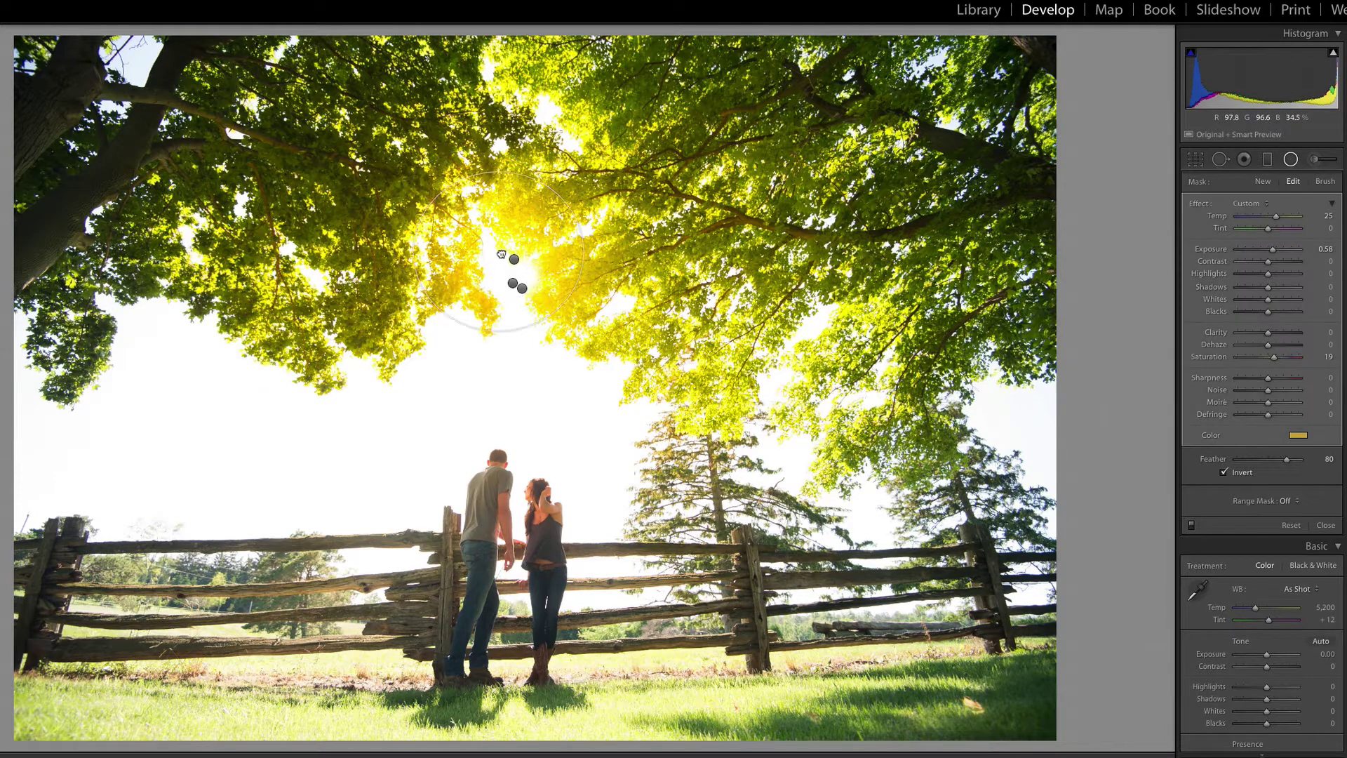
pyautogui.moveTo(501, 254); pyautogui.dragTo(512, 259)
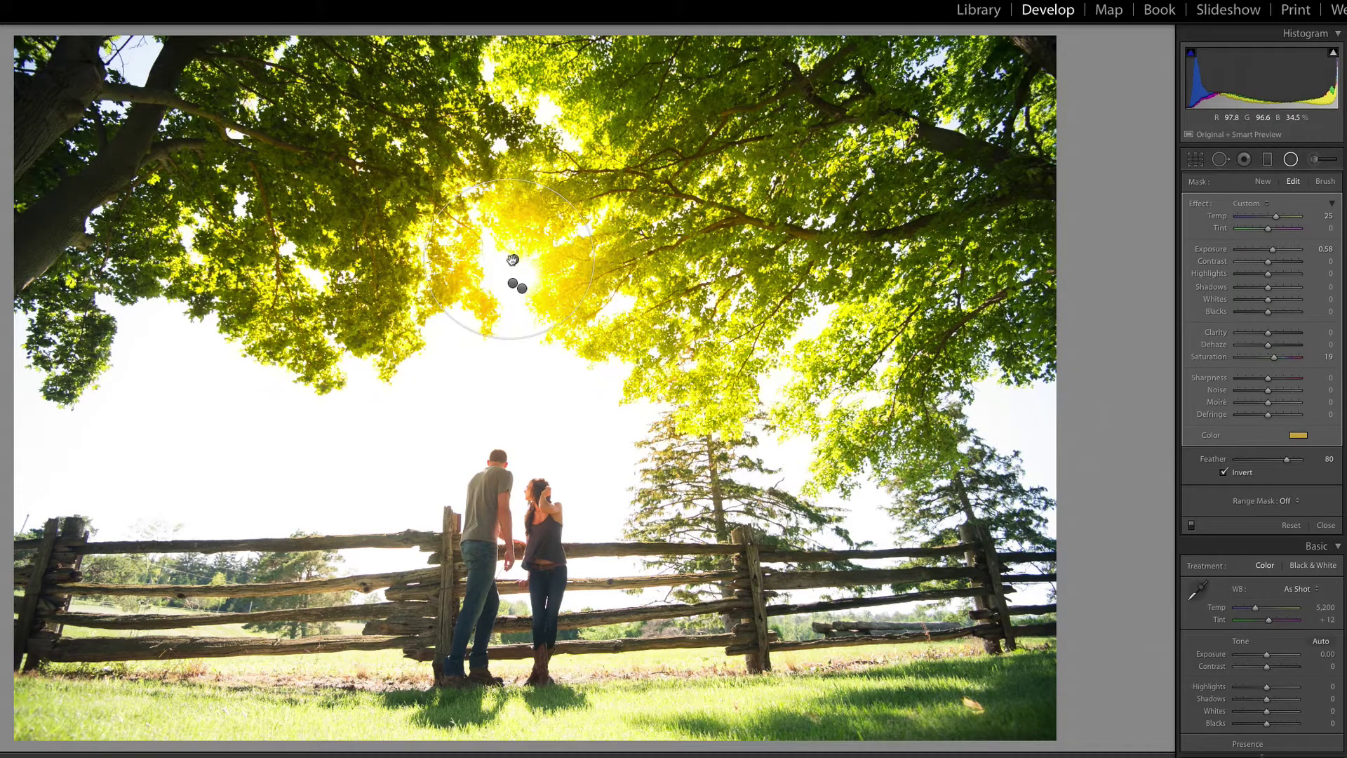
pyautogui.moveTo(511, 259)
pyautogui.hotkey('shift', 'm')
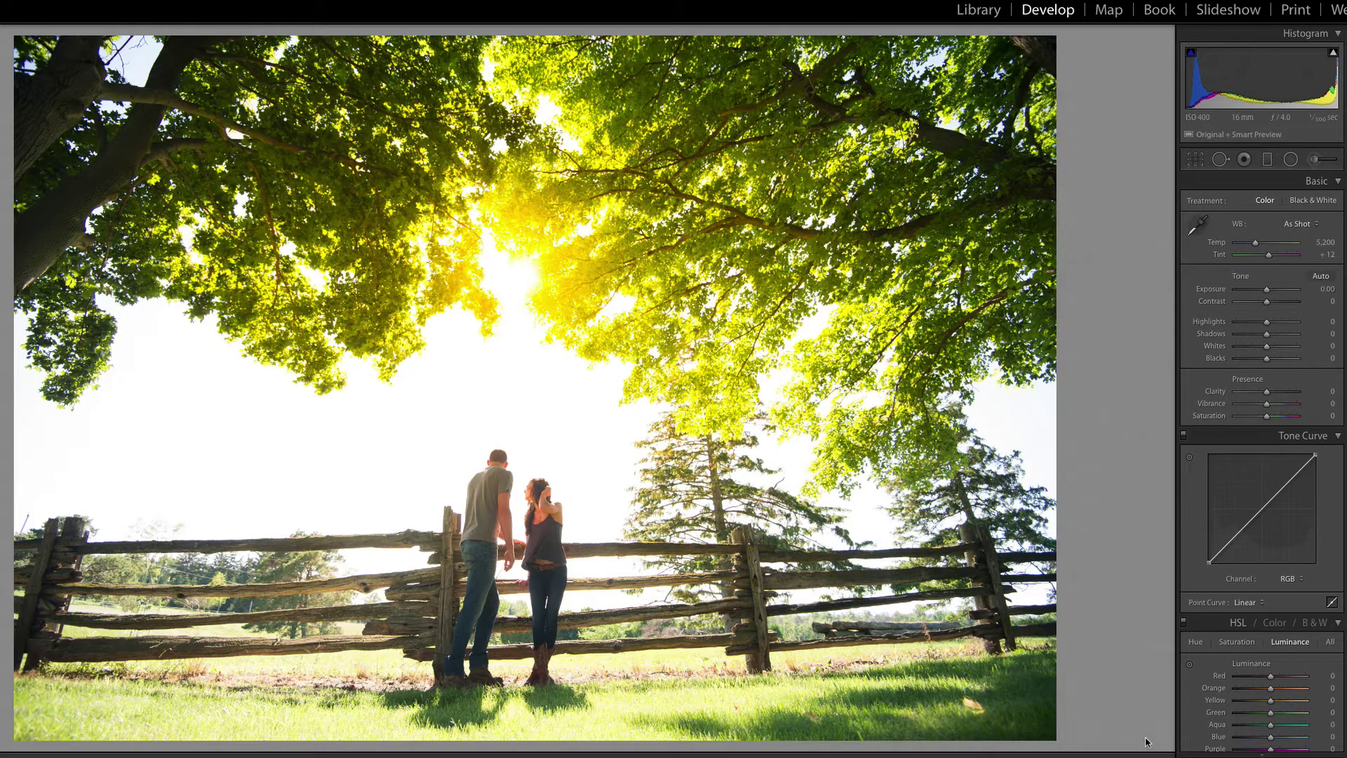
# Compare the photo before and after the radial filters, both in full view and zoomed in on the sun.
pyautogui.press('\\')
pyautogui.press('\\')
pyautogui.press('\\')
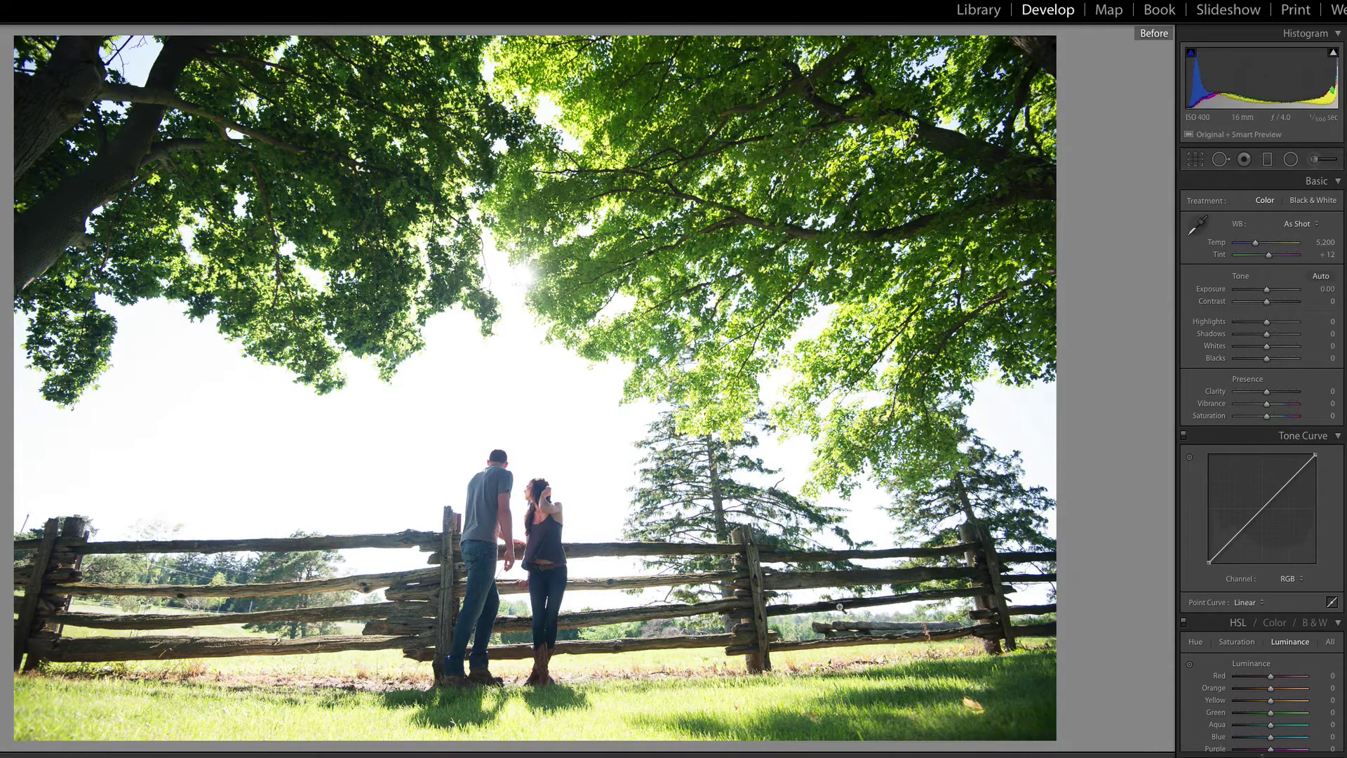
pyautogui.click(526, 272)
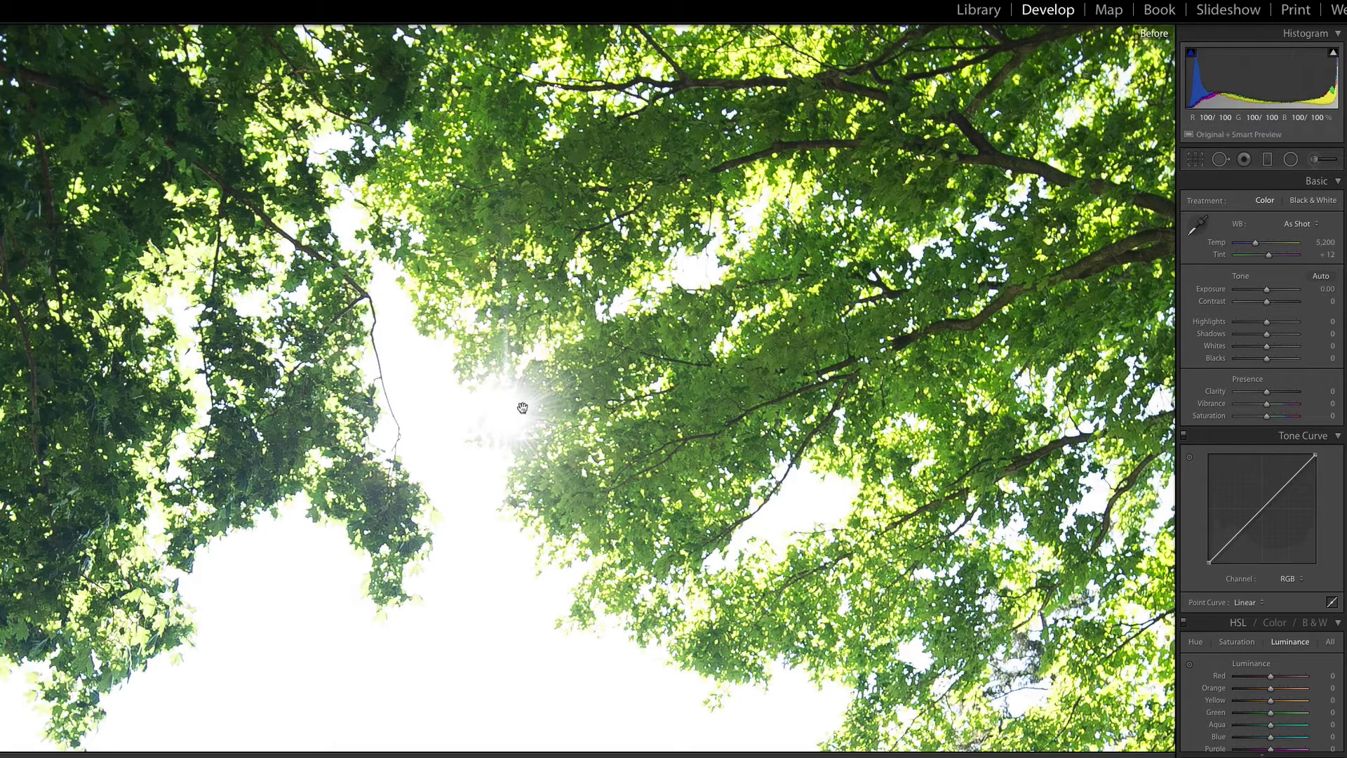
pyautogui.press('\\')
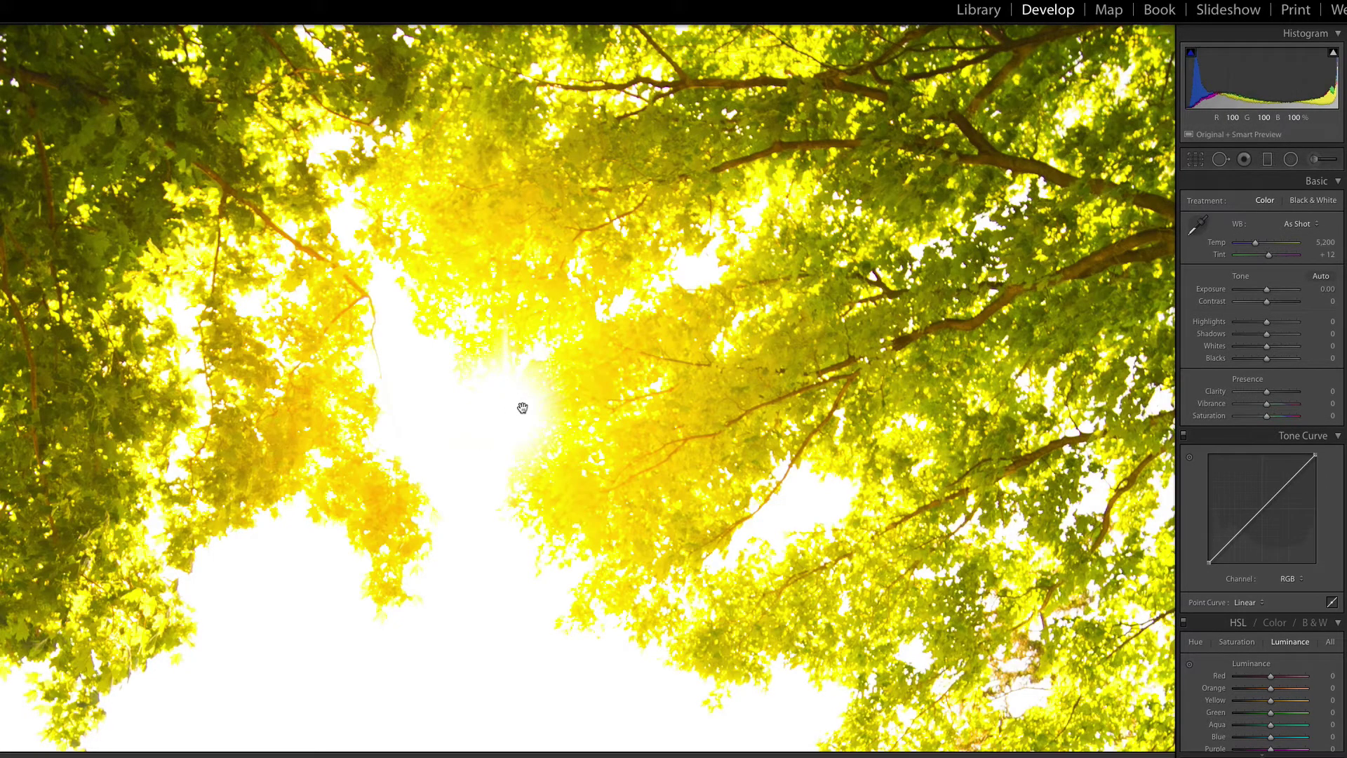
# Return from the sun close-up to the whole photo and compare the unedited version with the sun-glow edit.
pyautogui.press('\\')
pyautogui.click(522, 407)
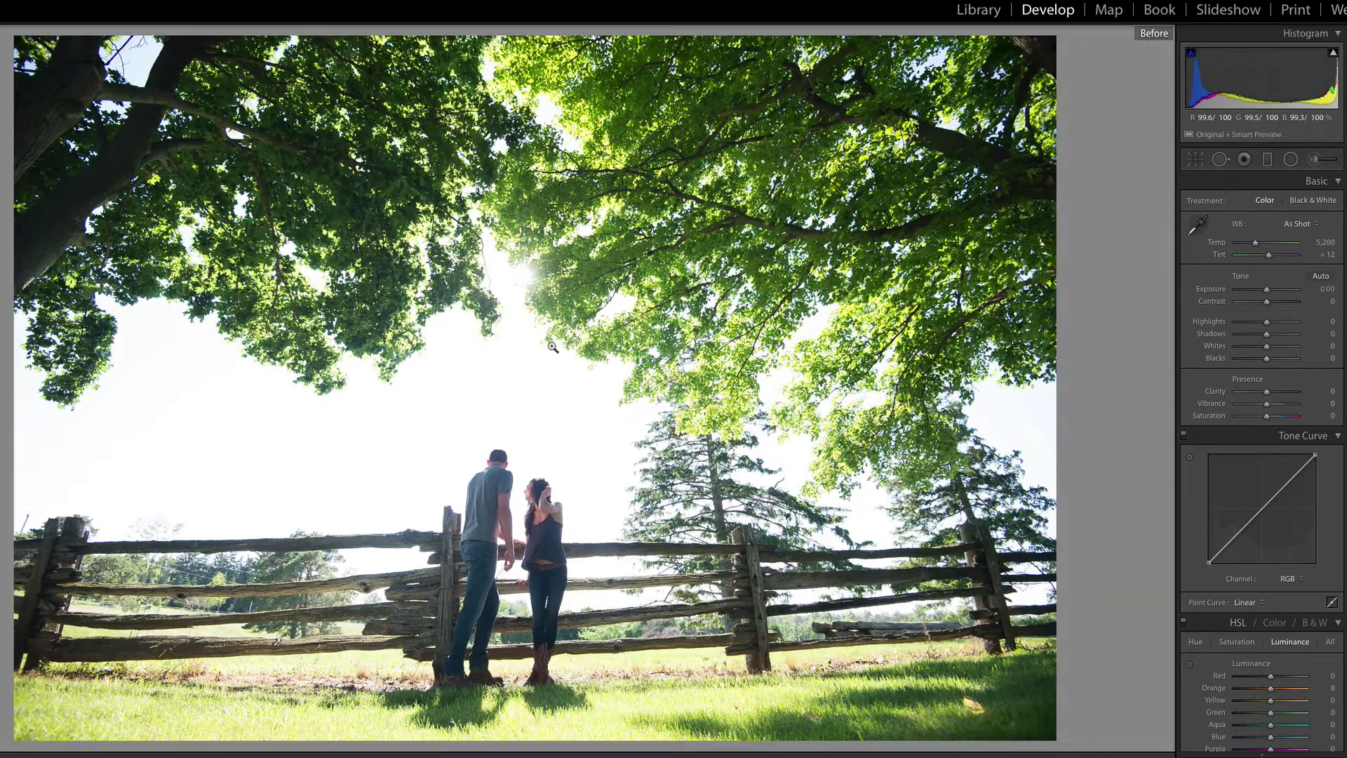
pyautogui.press('\\')
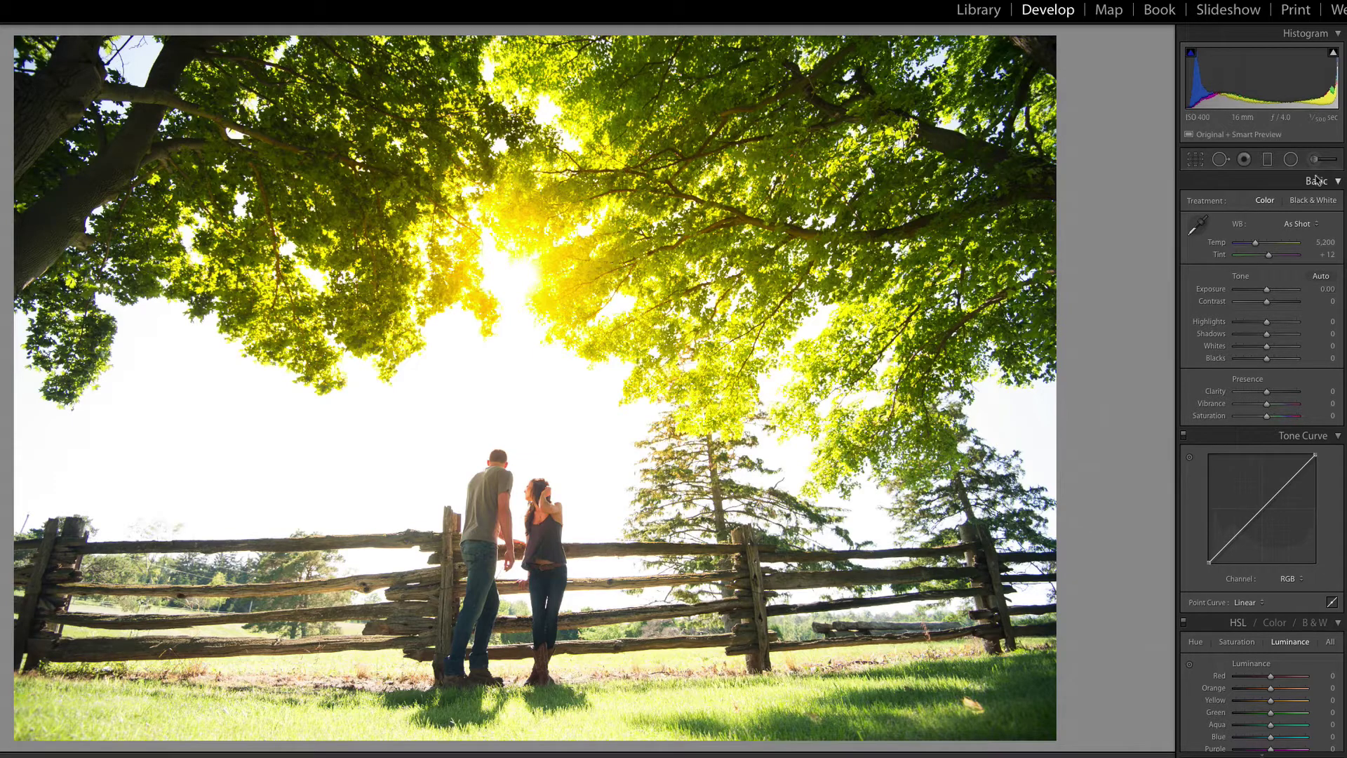
# Reopen the Radial Filter, inspect each of the four filters stacked around the sun from largest to smallest, and close the tool.
pyautogui.click(1291, 160)
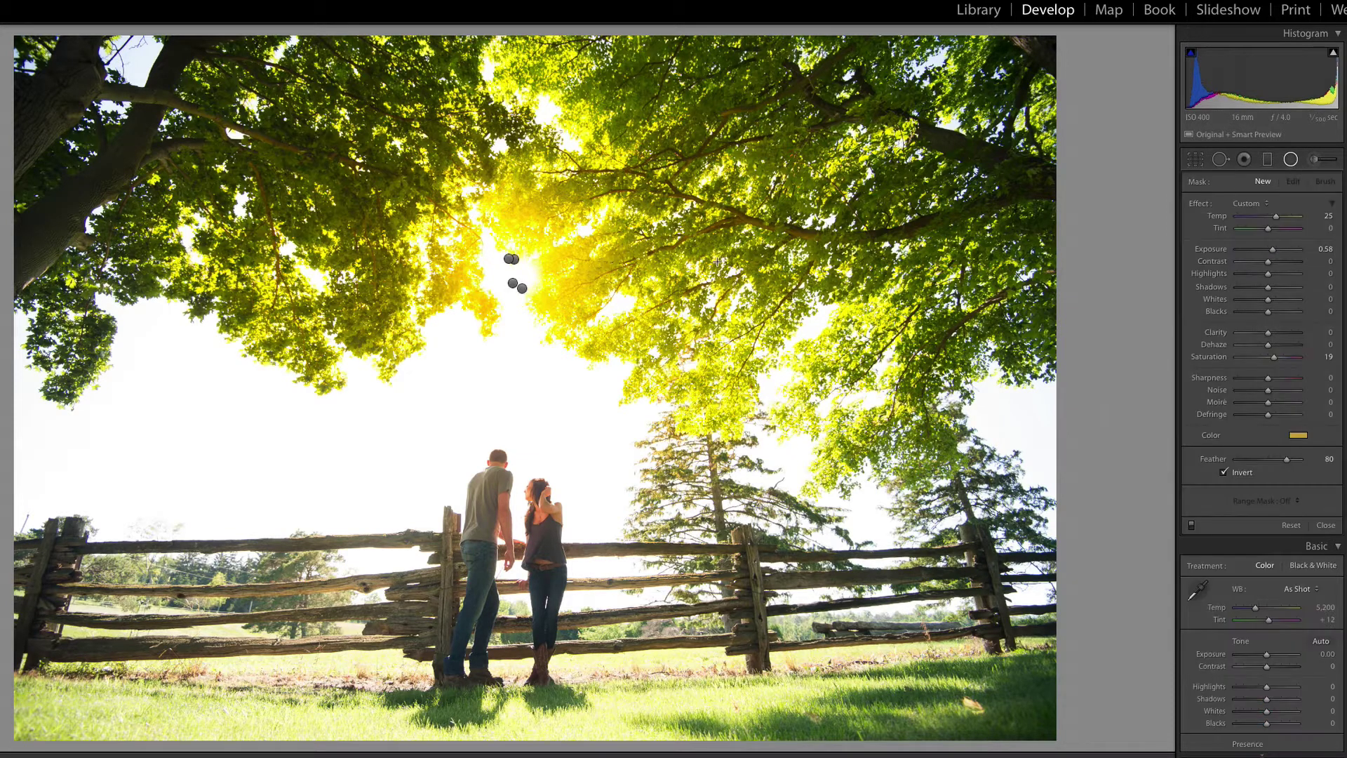
pyautogui.click(522, 288)
pyautogui.click(512, 283)
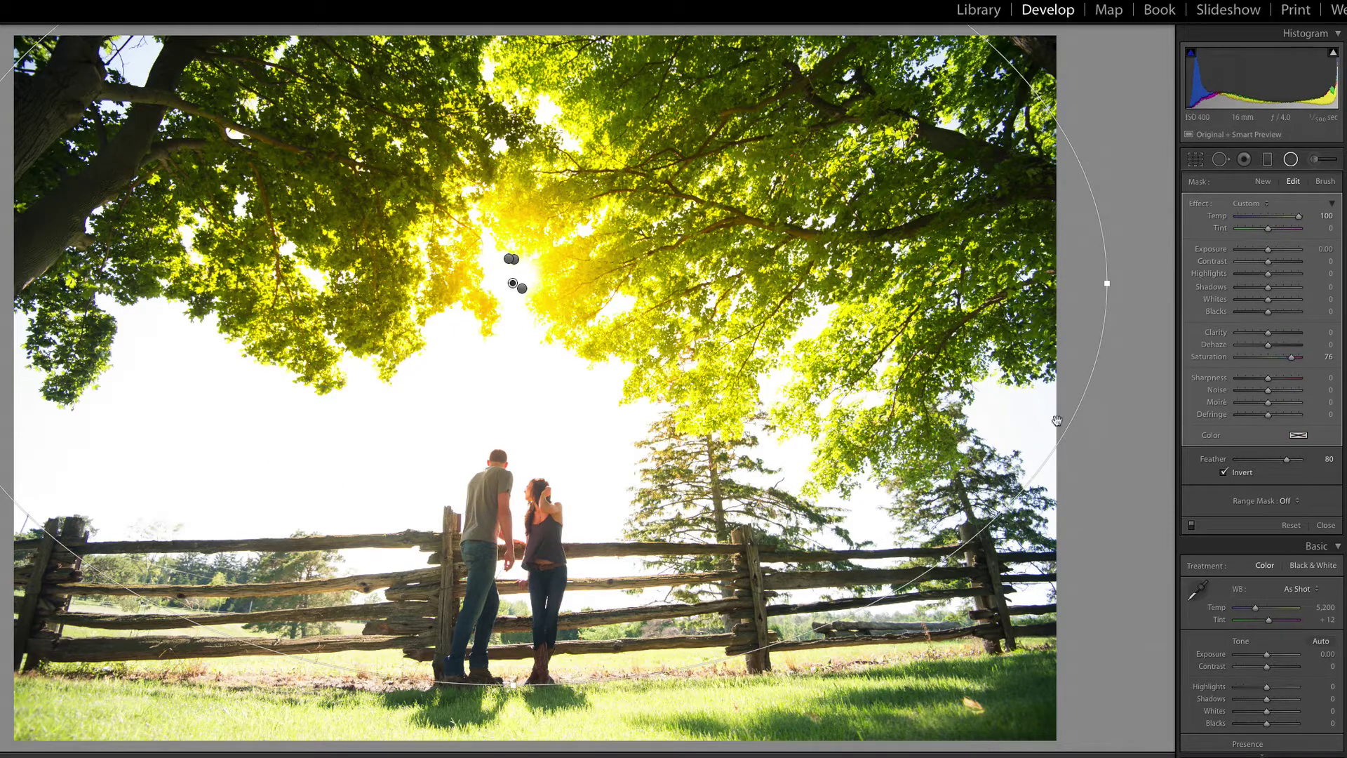
pyautogui.click(522, 287)
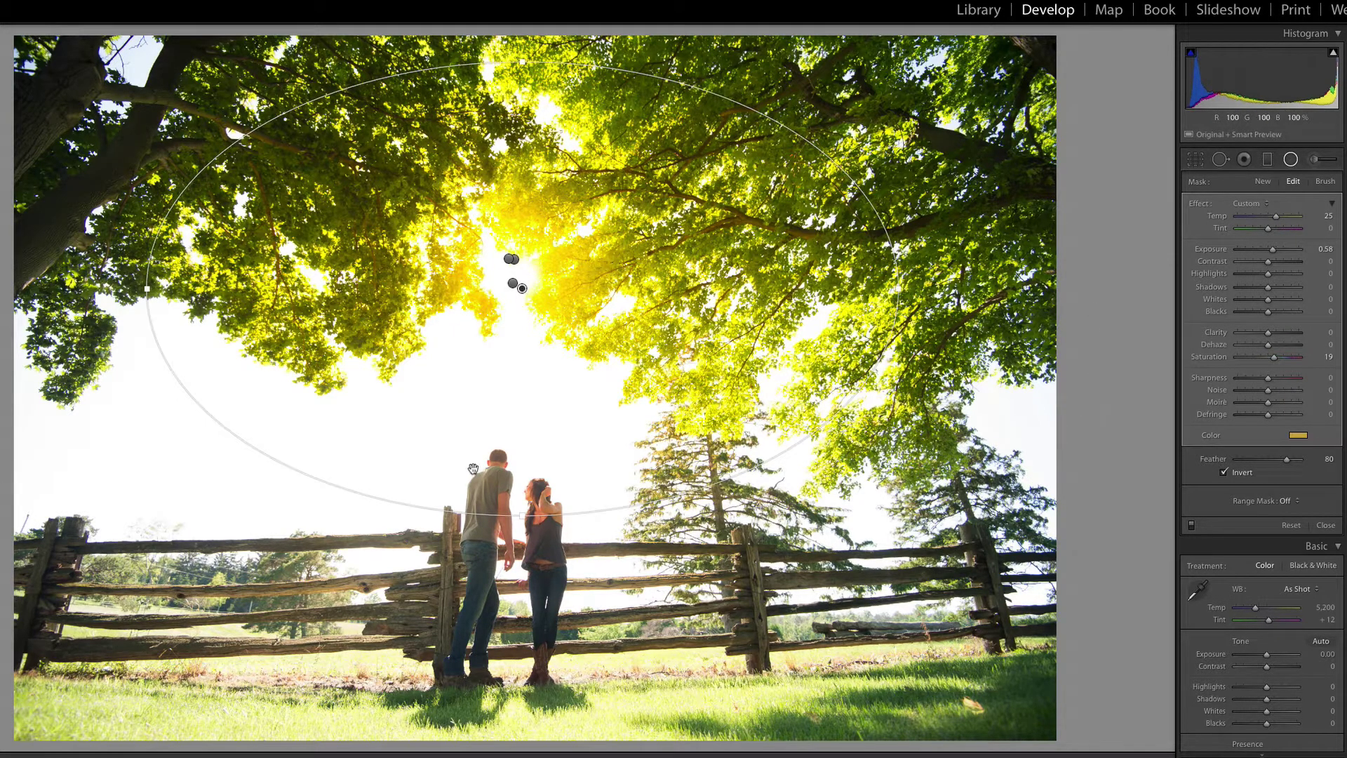
pyautogui.click(511, 261)
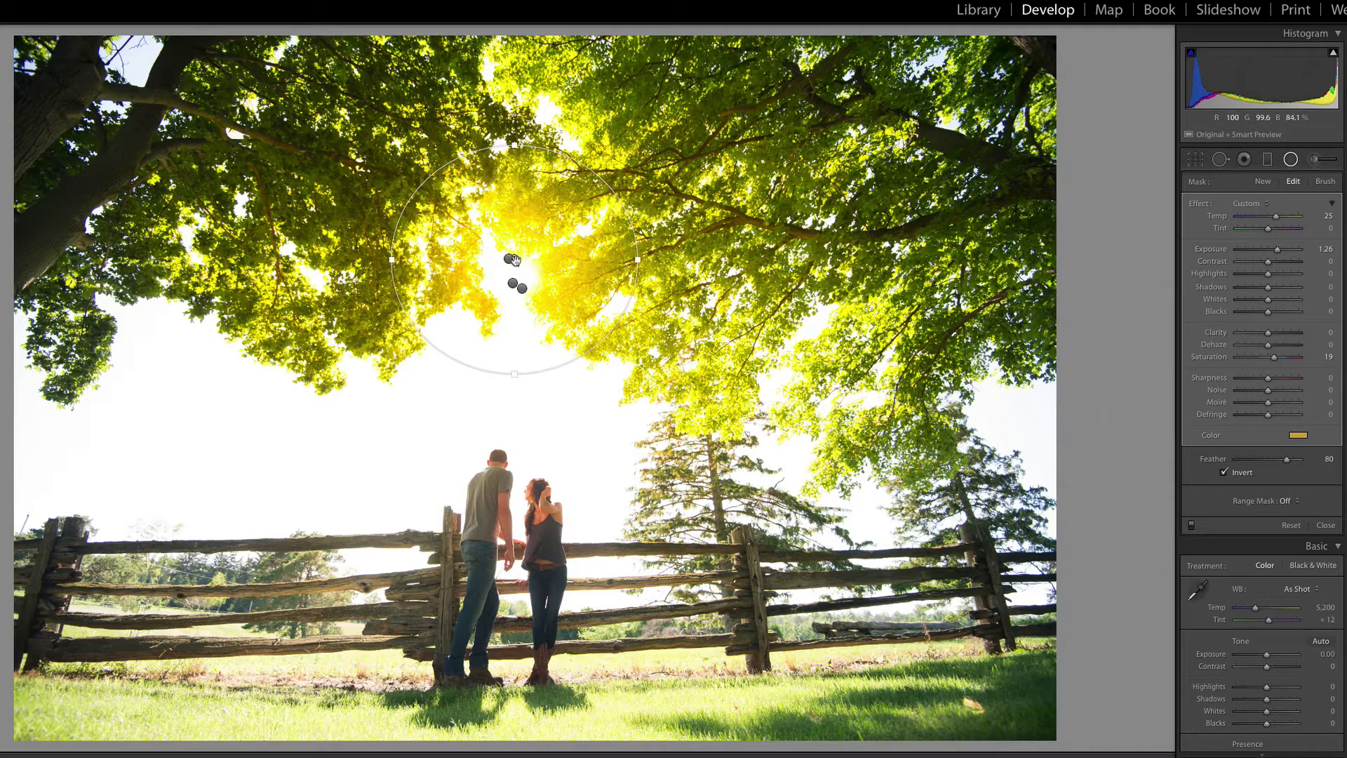
pyautogui.click(510, 259)
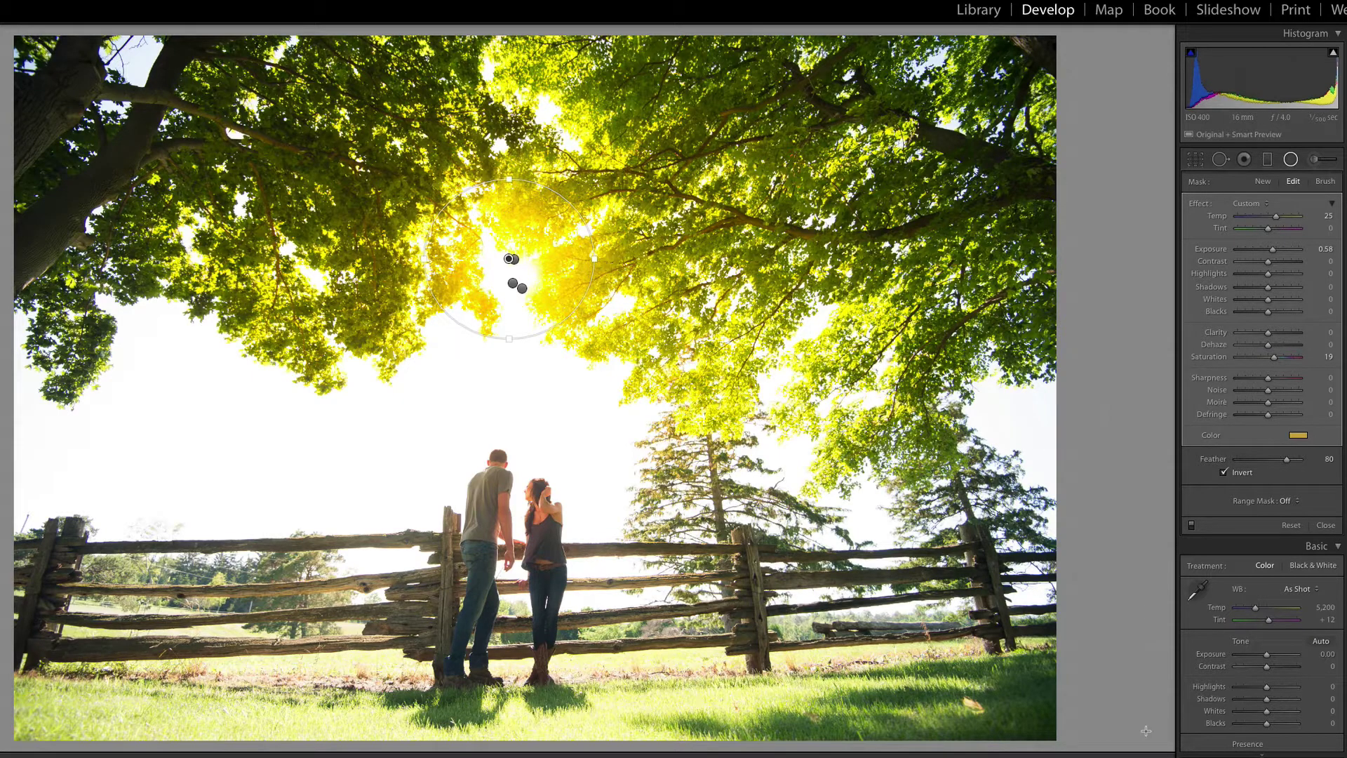
pyautogui.hotkey('shift', 'm')
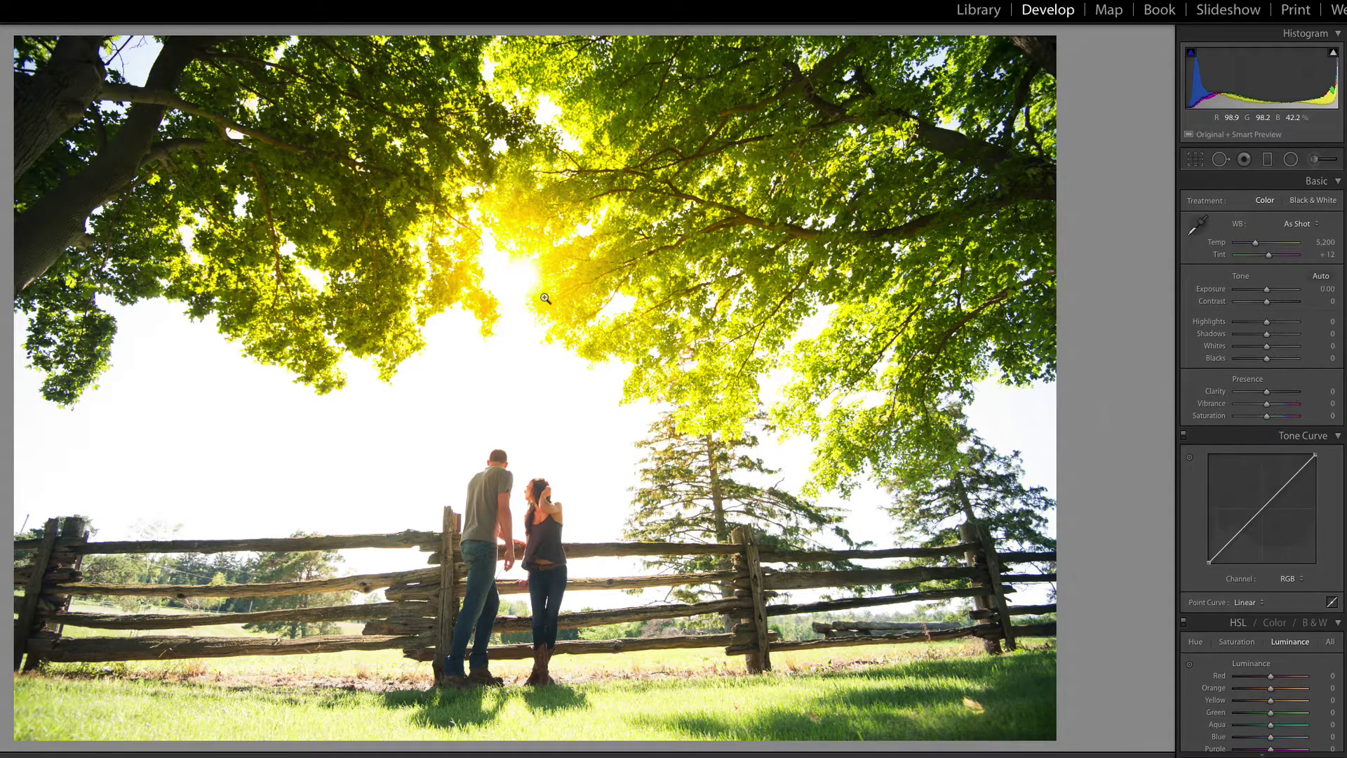